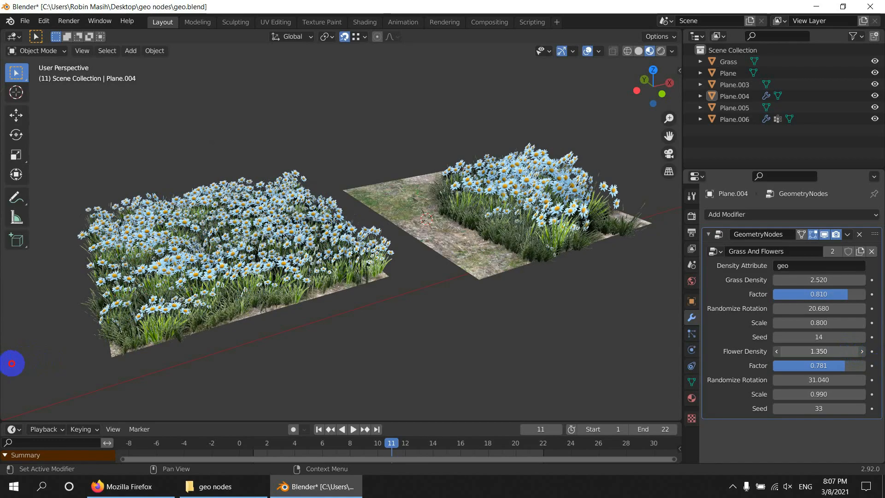
Increase the flower scale on the Plane.004 patch and select the partly covered patch, Plane.006.
drag(813, 395, 865, 395)
middle_drag(536, 257, 362, 257)
scroll(405, 263, up, 2)
click(469, 269)
scroll(566, 279, down, 2)
click(596, 267)
scroll(597, 286, up, 1)
middle_drag(594, 315, 613, 317)
Set Plane.006's grass density to 3.360, flower factor to 0.554 and flower density to 0.
drag(2, 281, 279, 287)
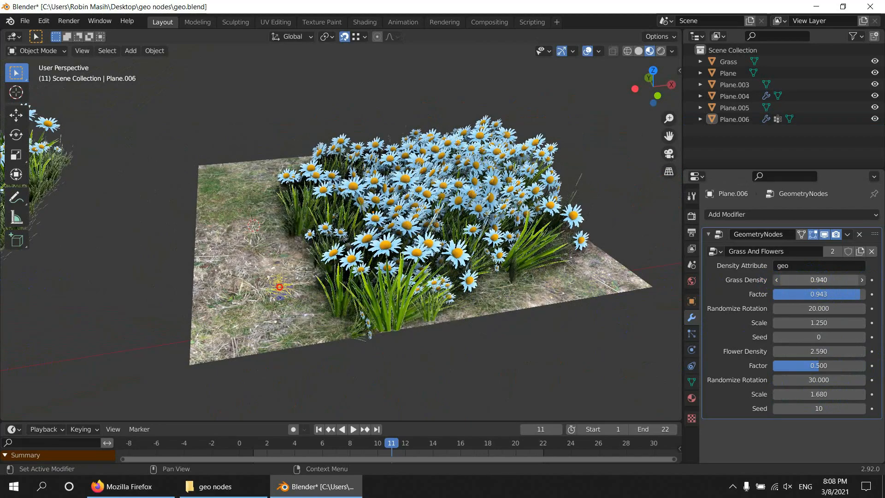
mouse_move(818, 365)
mouse_down()
mouse_move(737, 364)
mouse_move(822, 364)
mouse_up()
mouse_move(810, 395)
mouse_down()
mouse_move(857, 395)
mouse_move(758, 397)
mouse_move(819, 395)
mouse_move(809, 395)
mouse_up()
drag(813, 352, 658, 355)
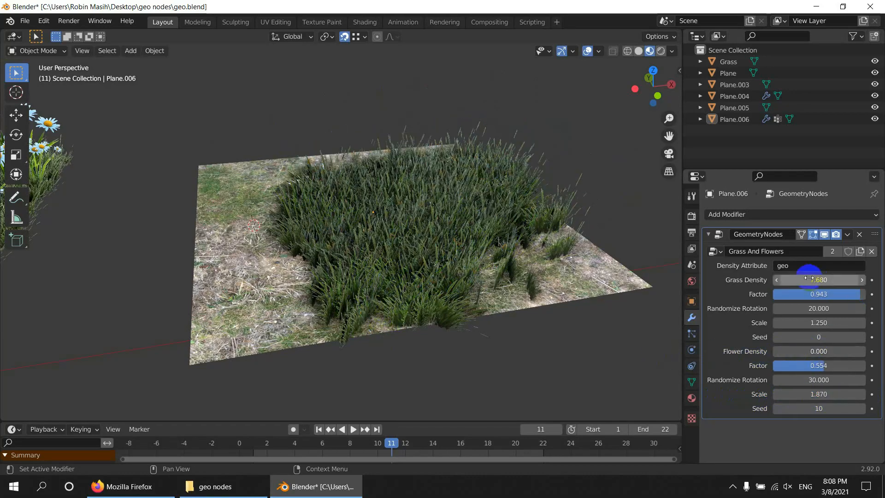
mouse_move(825, 280)
mouse_down()
mouse_move(466, 282)
mouse_move(807, 281)
mouse_up()
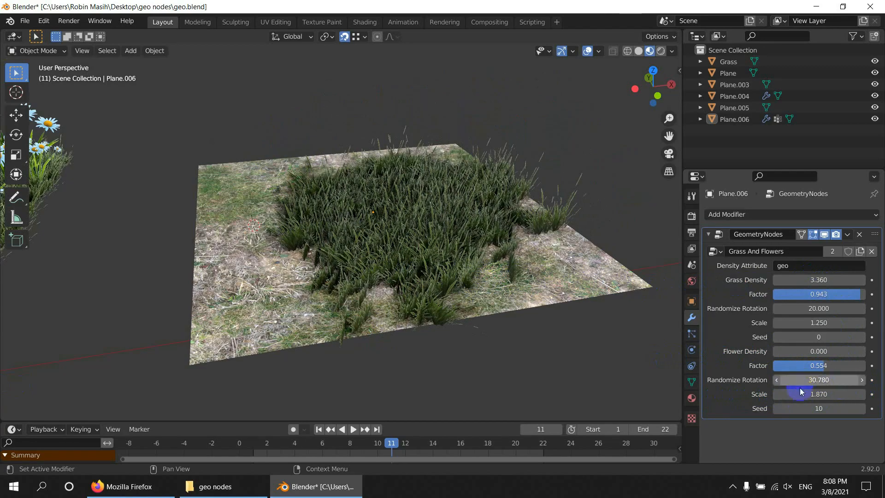
Set Plane.006's flower density to 1.050, factor to 0.904, random rotation to 31.830, scale to 1.610 and seed to 30.
drag(795, 355, 839, 351)
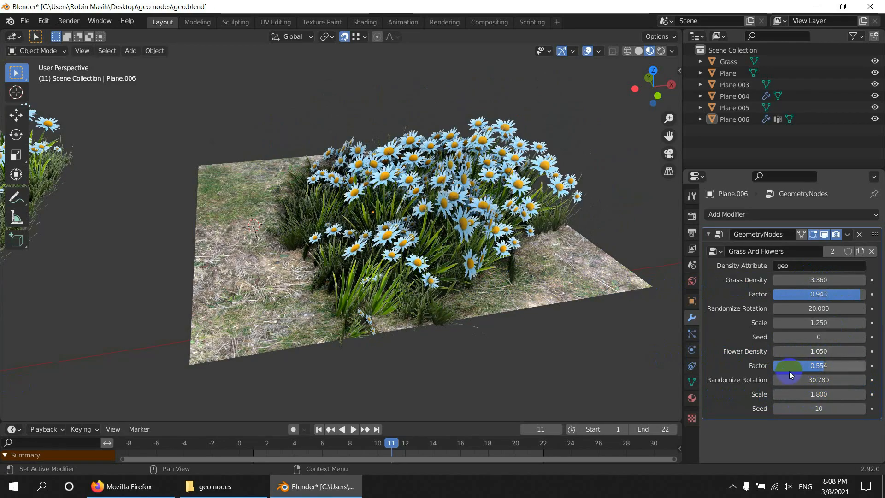
drag(790, 366, 862, 383)
drag(805, 394, 823, 412)
scroll(555, 340, down, 2)
scroll(555, 340, down, 1)
scroll(339, 279, up, 1)
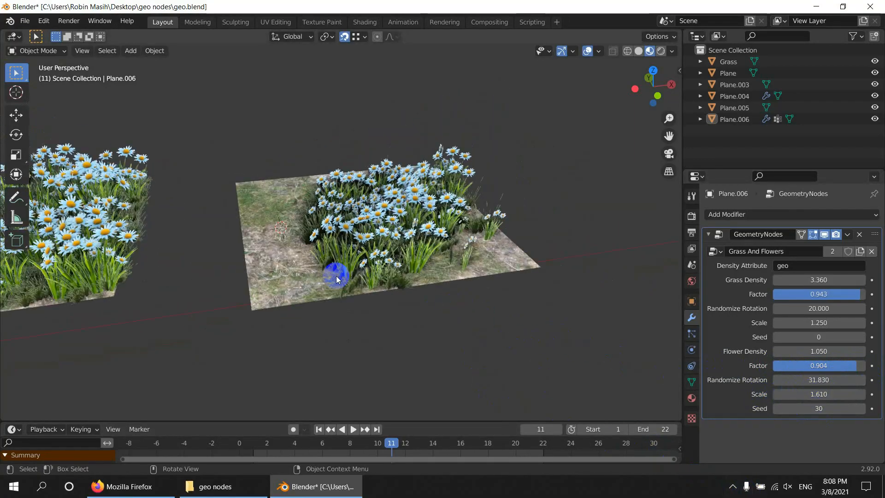
middle_drag(336, 280, 419, 311)
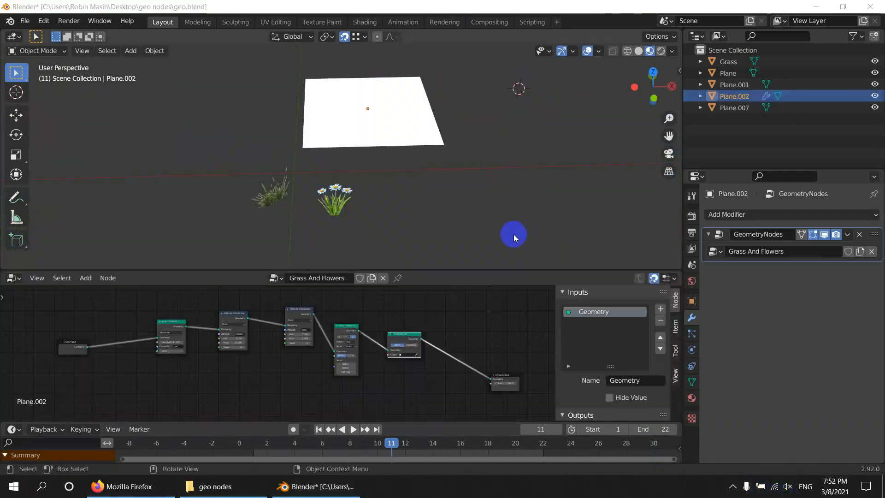
Apply the rotation and scale of both the grass and the daisy planes.
middle_drag(512, 235, 417, 166)
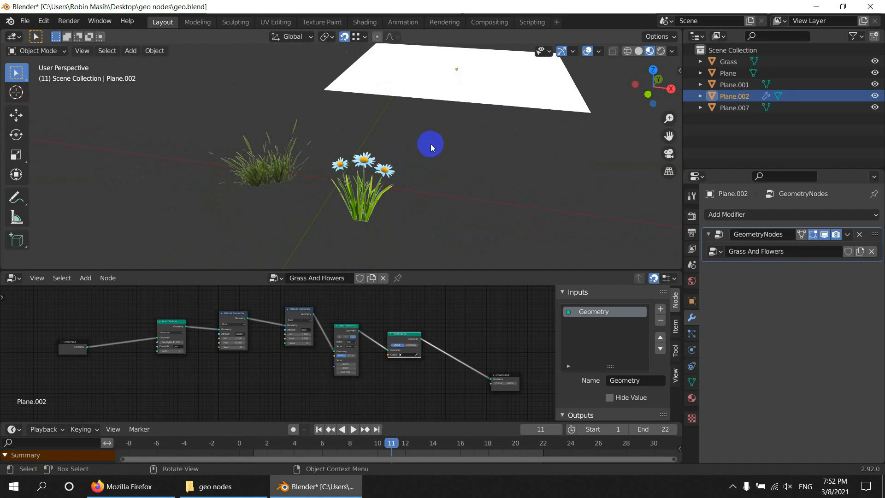
drag(430, 144, 248, 205)
click(155, 51)
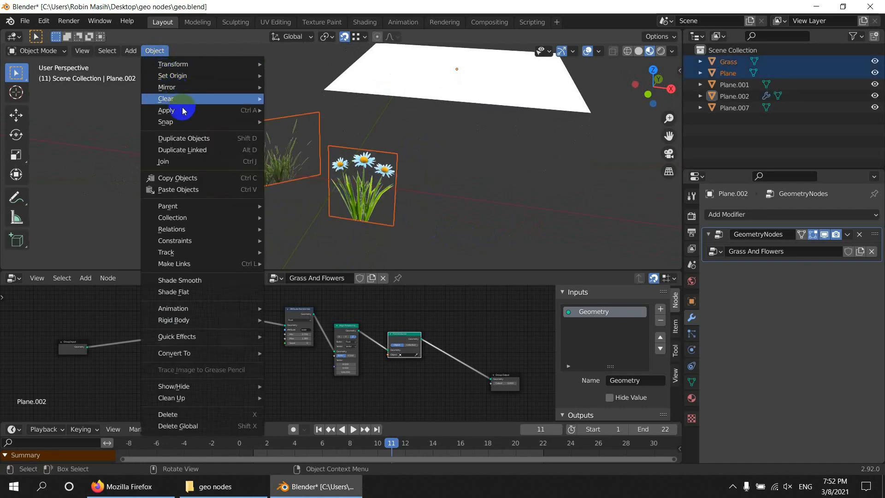
mouse_move(185, 101)
click(289, 122)
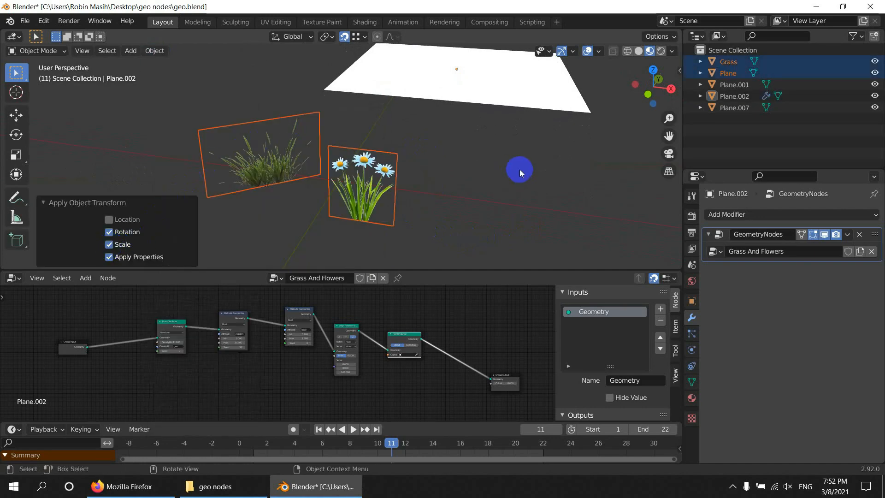
click(498, 165)
Assign the Grass object to the Point Instance node in the Grass And Flowers node tree.
scroll(433, 160, down, 3)
middle_drag(430, 160, 428, 177)
scroll(428, 179, up, 2)
scroll(429, 368, up, 2)
middle_drag(386, 364, 401, 367)
scroll(420, 353, up, 2)
middle_drag(244, 332, 458, 371)
scroll(306, 340, up, 3)
mouse_move(139, 368)
middle_down()
mouse_move(302, 341)
mouse_move(255, 372)
mouse_move(231, 375)
middle_up()
middle_drag(502, 354, 376, 373)
mouse_move(434, 353)
middle_down()
mouse_move(301, 325)
mouse_move(357, 332)
mouse_move(322, 334)
middle_up()
scroll(402, 370, down, 3)
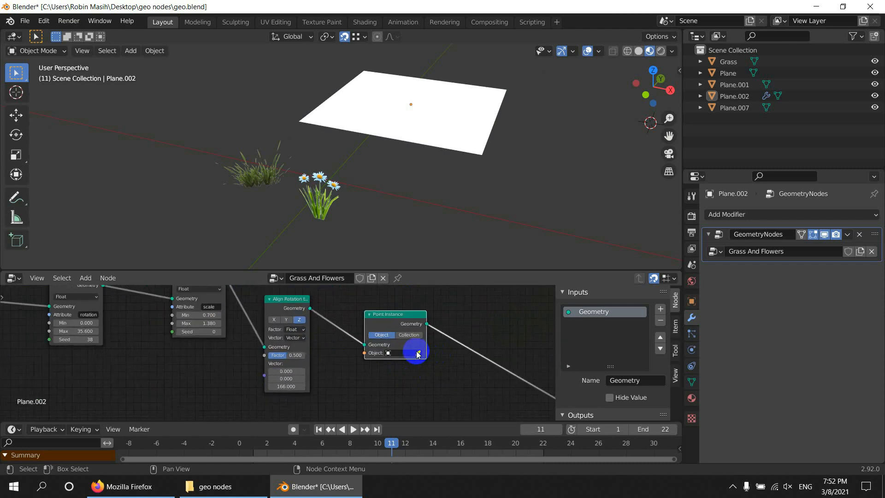
click(252, 169)
middle_drag(445, 157, 422, 157)
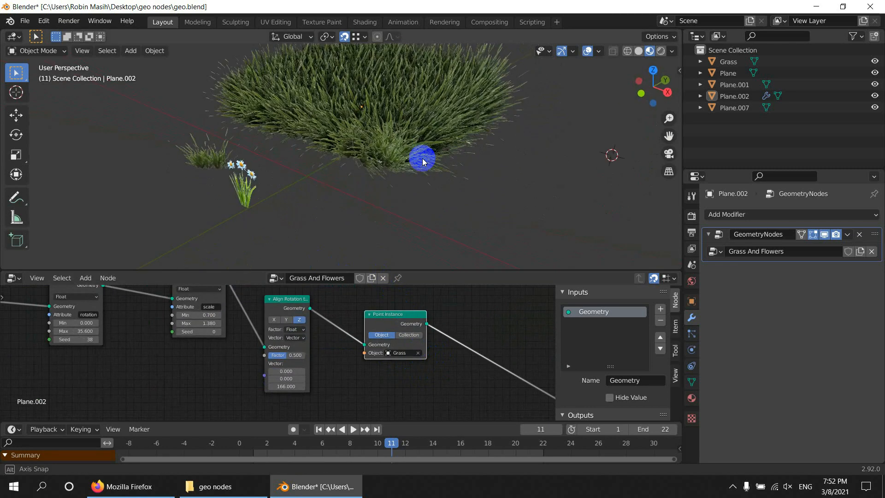
Set the grass point density to 1.100 and the rotation randomizer's maximum to 33.200.
middle_drag(332, 342, 541, 364)
middle_drag(297, 367, 383, 373)
scroll(273, 368, up, 3)
drag(266, 355, 404, 362)
middle_drag(447, 367, 319, 389)
scroll(368, 383, up, 1)
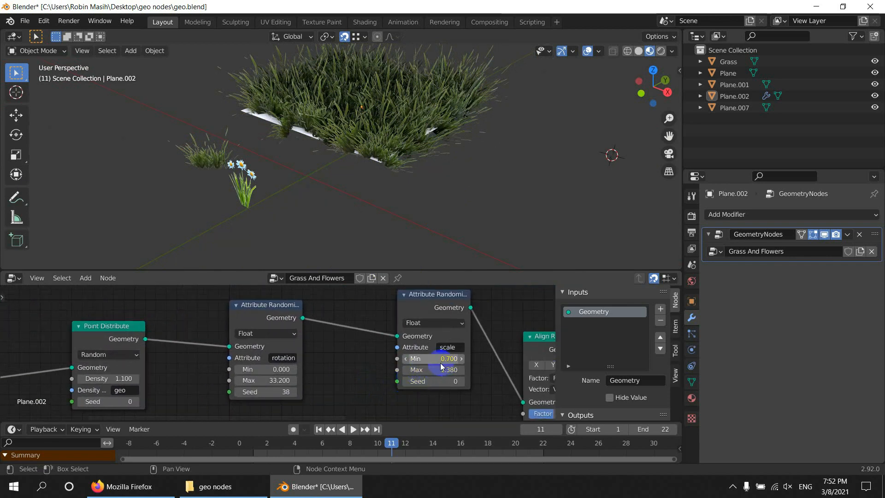
Set the scale Attribute Randomize node's minimum to 0.5 and maximum to 0.6.
drag(447, 371, 440, 374)
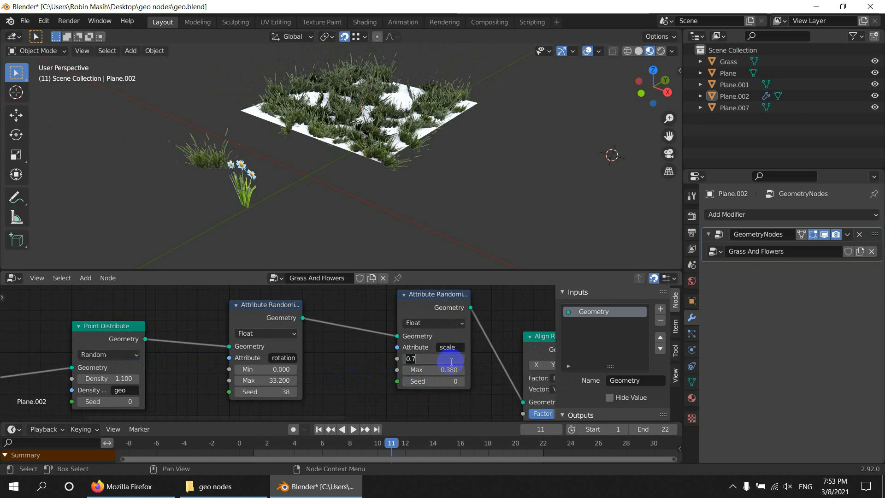
text(.5)
key(Return)
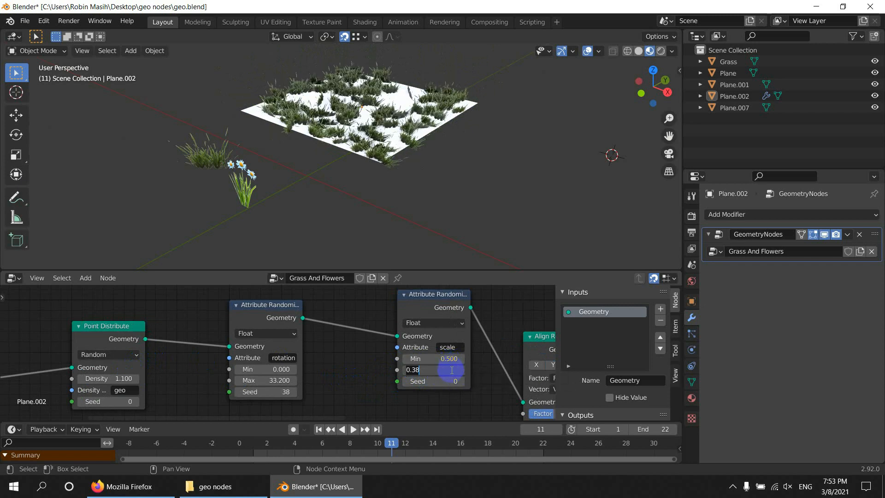
click(451, 370)
text(.6)
key(Return)
Raise the Point Distribute node's maximum density to 3.300.
scroll(386, 173, up, 4)
scroll(390, 198, down, 2)
middle_drag(386, 174, 397, 192)
middle_drag(312, 385, 466, 384)
middle_drag(141, 390, 316, 368)
middle_drag(429, 353, 354, 359)
drag(355, 360, 388, 362)
Move the Group Input node slightly farther away from the Point Distribute node.
middle_drag(406, 376, 281, 373)
middle_drag(482, 377, 277, 364)
middle_drag(469, 356, 332, 343)
scroll(448, 391, down, 5)
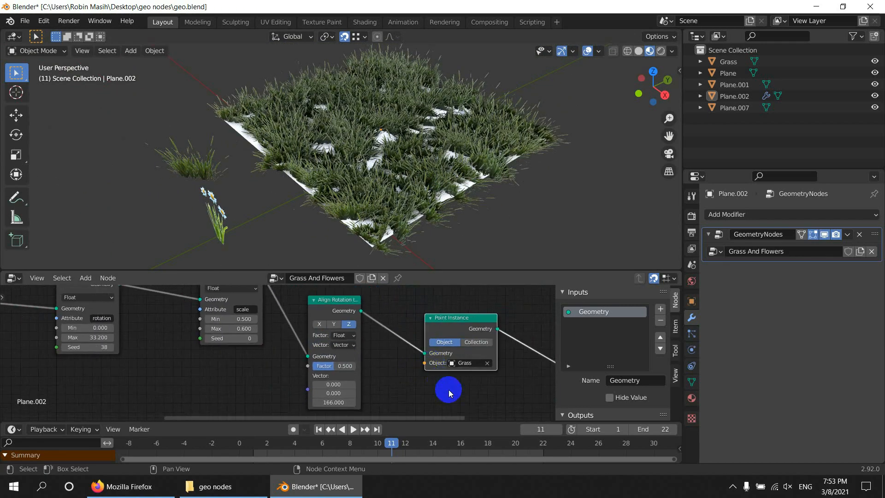
middle_drag(465, 381, 446, 367)
scroll(446, 368, down, 5)
middle_drag(341, 370, 452, 362)
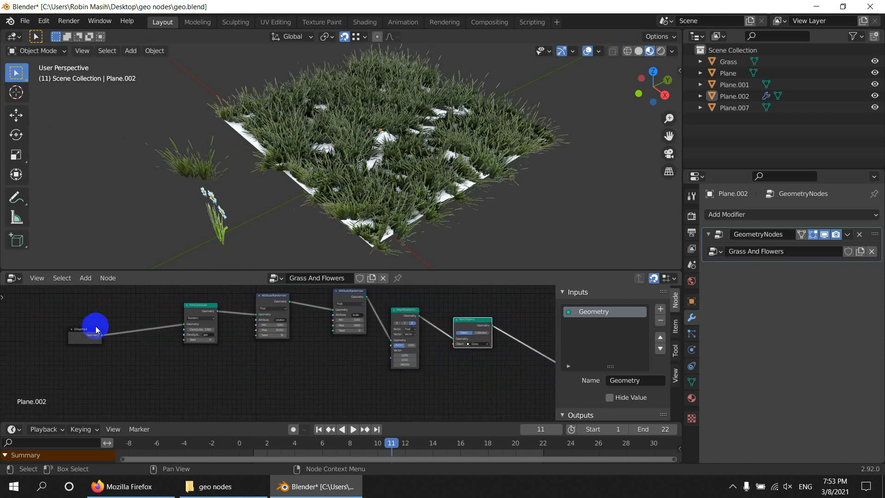
drag(96, 327, 86, 321)
Duplicate the five nodes from Point Distribute to Point Instance and place the copy straight below the original chain.
scroll(296, 353, down, 5)
middle_drag(297, 353, 244, 344)
drag(147, 295, 385, 389)
key(shift+d)
key(y)
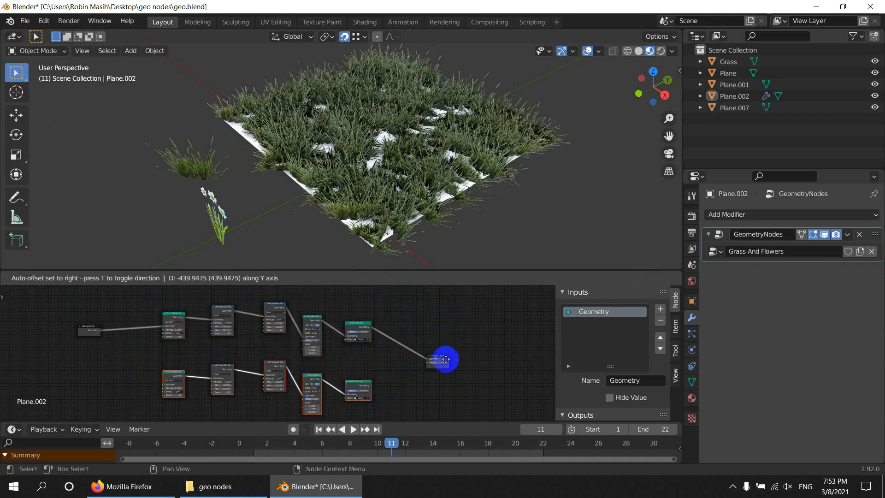
click(446, 360)
Add a Join Geometry node before the Group Output and connect the duplicated Point Instance node to it.
scroll(272, 320, up, 4)
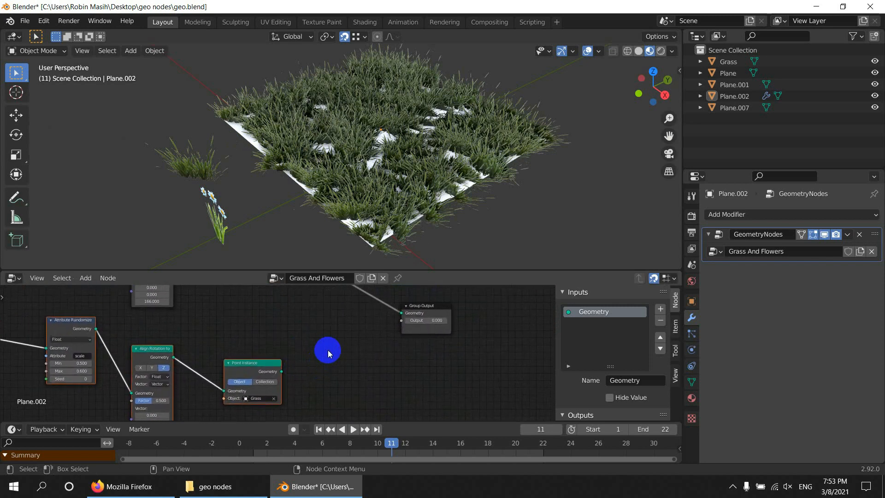
key(shift+a)
click(301, 288)
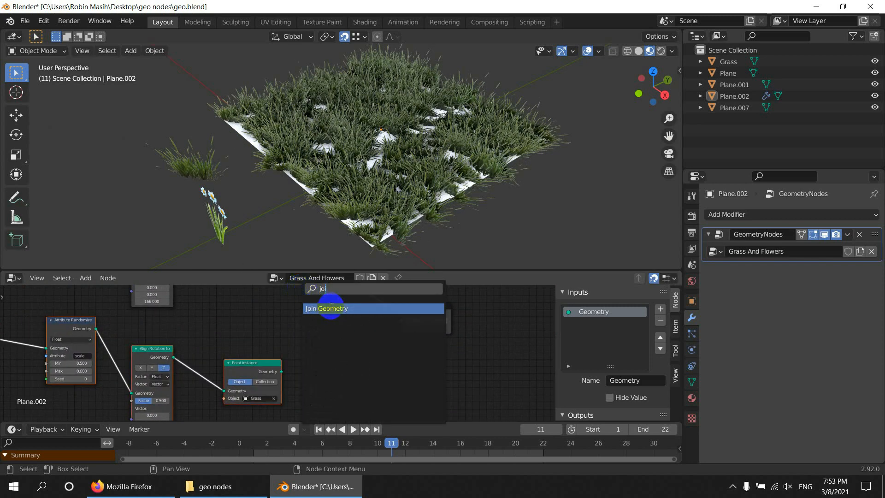
click(332, 308)
click(357, 325)
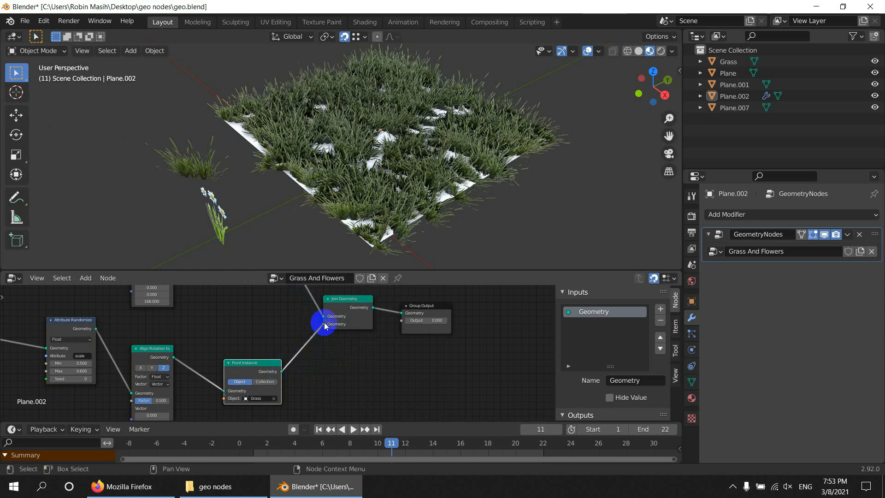
Assign the daisy object, Plane, to the duplicated Point Instance node.
middle_drag(239, 181, 279, 198)
scroll(279, 198, up, 2)
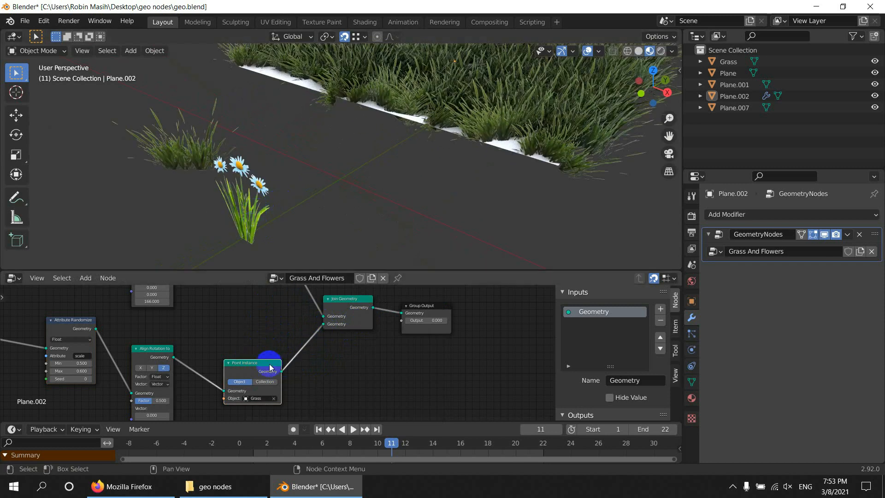
middle_drag(334, 352, 403, 335)
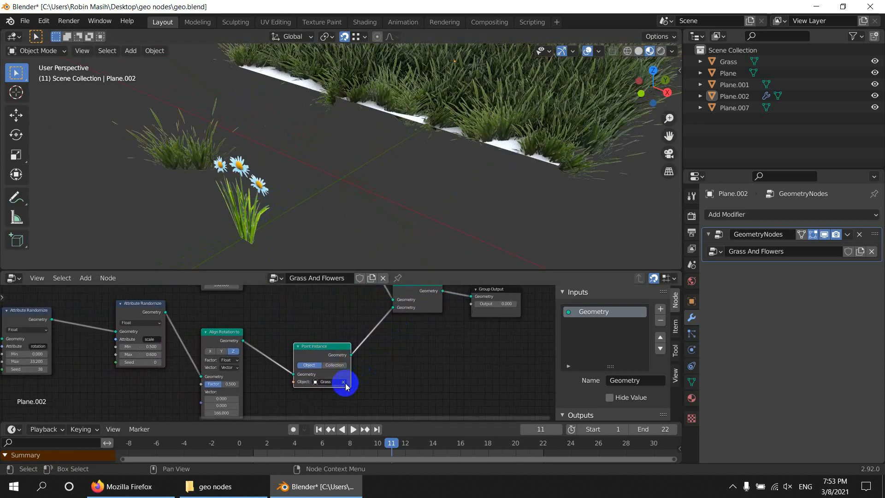
click(261, 240)
scroll(395, 217, down, 4)
Move the Group Input node between the two chains and connect its geometry to the duplicated Point Distribute node.
middle_drag(183, 302, 395, 366)
scroll(252, 361, down, 2)
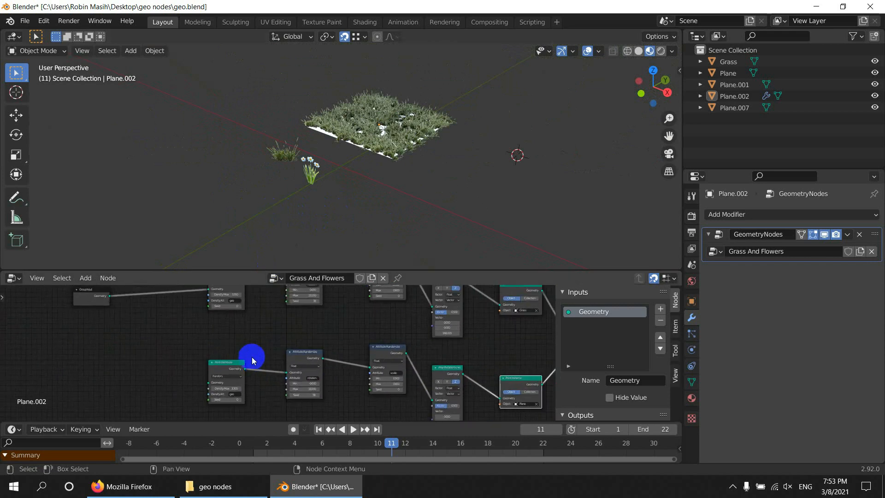
scroll(256, 360, down, 1)
middle_drag(269, 358, 307, 380)
scroll(252, 405, up, 2)
middle_drag(253, 401, 322, 372)
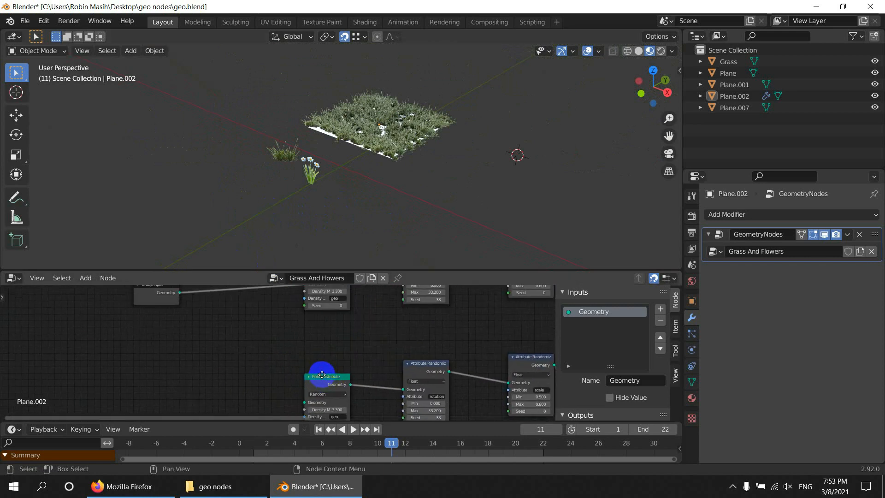
drag(165, 290, 183, 367)
middle_drag(280, 384, 286, 341)
scroll(285, 342, up, 3)
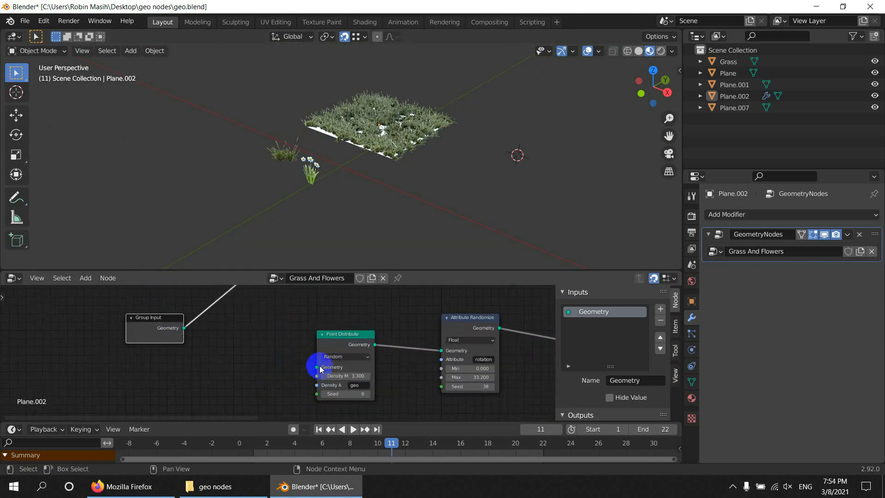
drag(184, 329, 185, 329)
scroll(413, 159, up, 6)
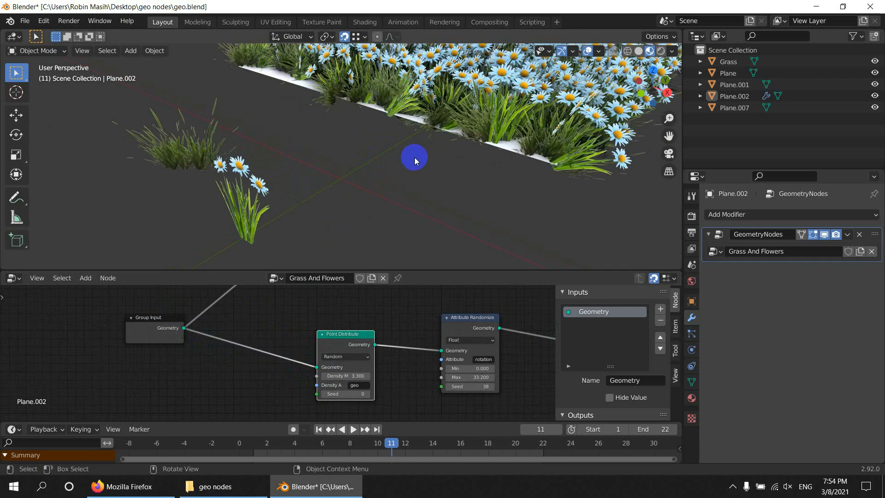
Lower the flower density in the duplicated Point Distribute node.
scroll(413, 159, down, 2)
shift+middle_drag(413, 160, 318, 198)
scroll(318, 198, up, 2)
middle_drag(415, 351, 266, 357)
middle_drag(409, 365, 301, 352)
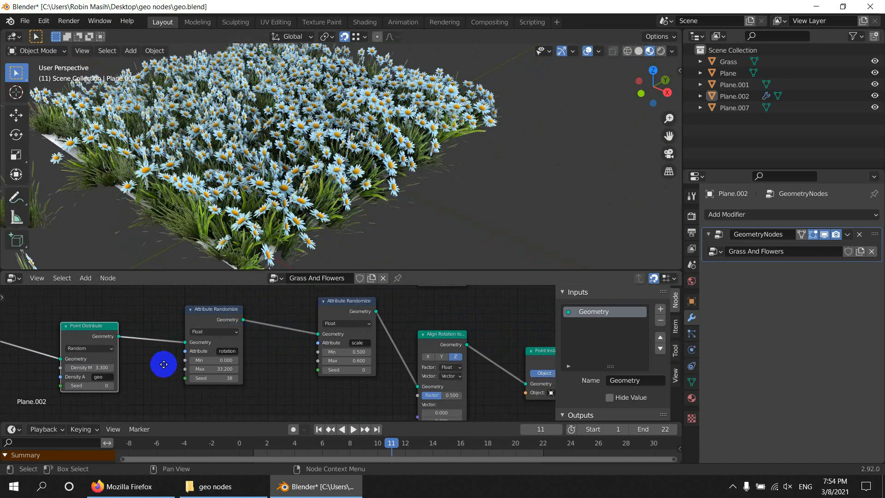
middle_drag(163, 364, 247, 370)
middle_drag(270, 228, 283, 223)
click(188, 385)
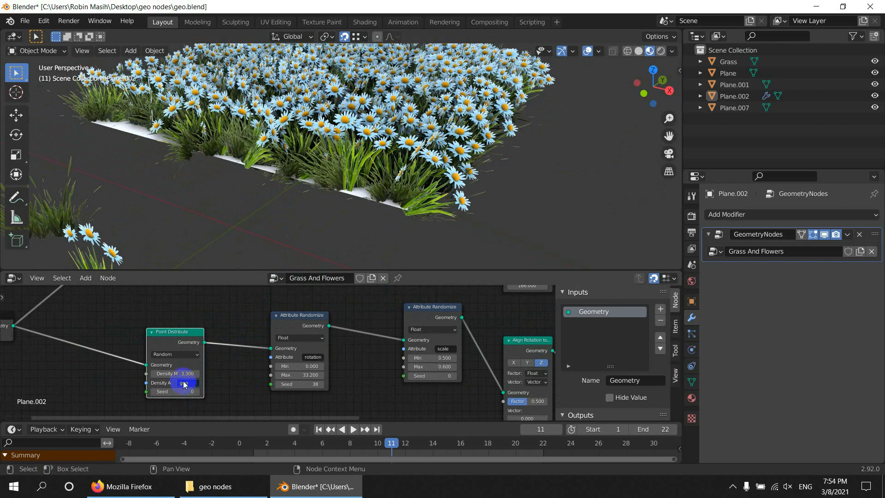
drag(191, 373, 192, 392)
Set the flower chain's rotation randomizer maximum to 40.100.
middle_drag(312, 387, 244, 375)
scroll(251, 385, up, 3)
drag(212, 371, 237, 380)
Set the flower chain's scale randomizer to a maximum of 0.5 and a minimum of 0.4.
middle_drag(298, 391, 208, 373)
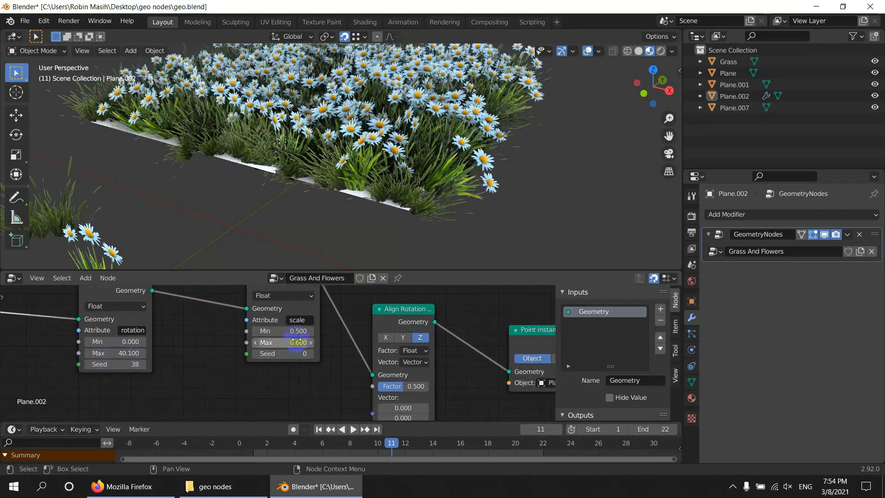
drag(299, 342, 300, 343)
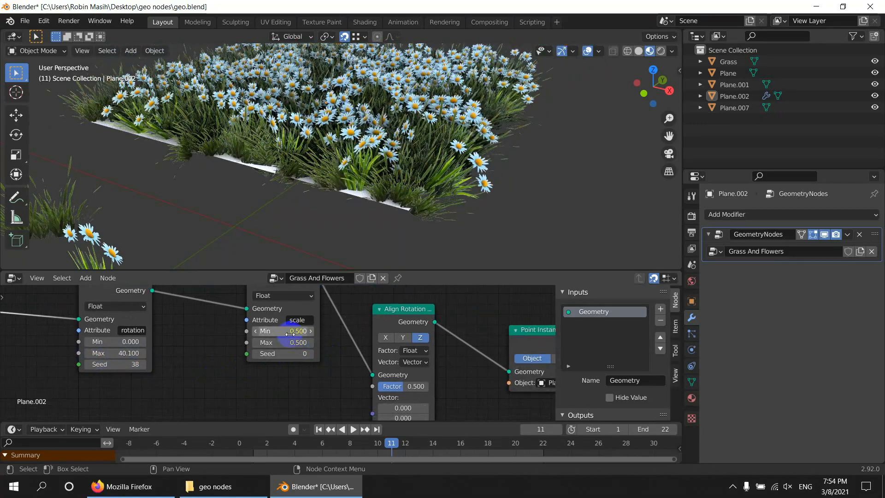
click(290, 331)
text(.4)
click(332, 364)
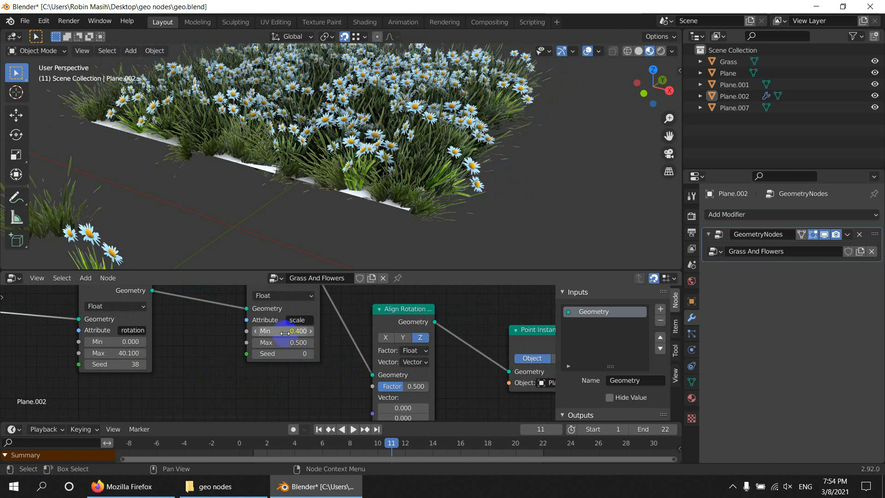
Widen the flower chain's Align Rotation to Vector node and set its factor to 0.5.
middle_drag(285, 332, 280, 338)
middle_drag(389, 371, 379, 375)
scroll(333, 364, down, 2)
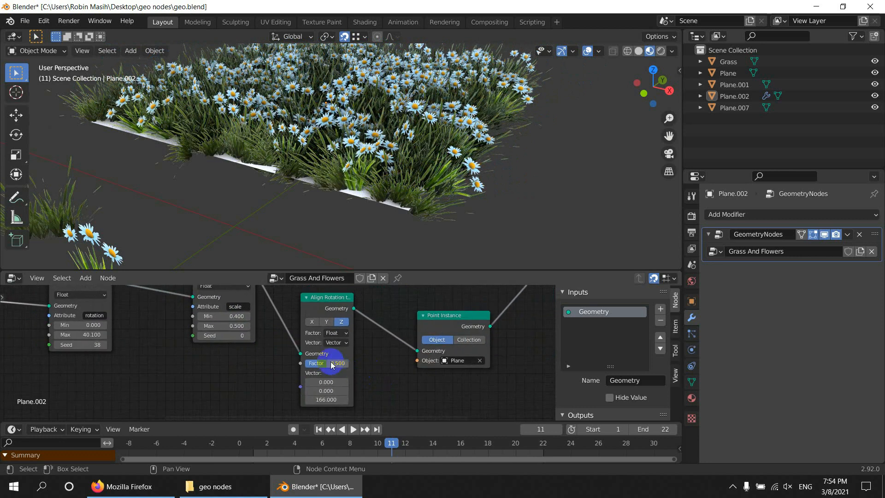
scroll(333, 363, up, 4)
drag(389, 349, 411, 326)
scroll(361, 326, down, 2)
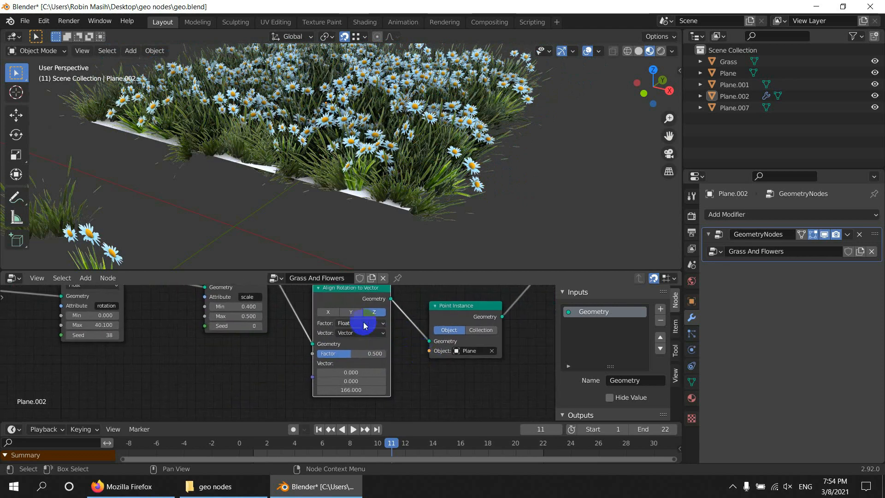
mouse_move(364, 354)
mouse_down()
mouse_move(401, 352)
mouse_move(359, 354)
mouse_up()
click(359, 354)
text(0.5)
key(Return)
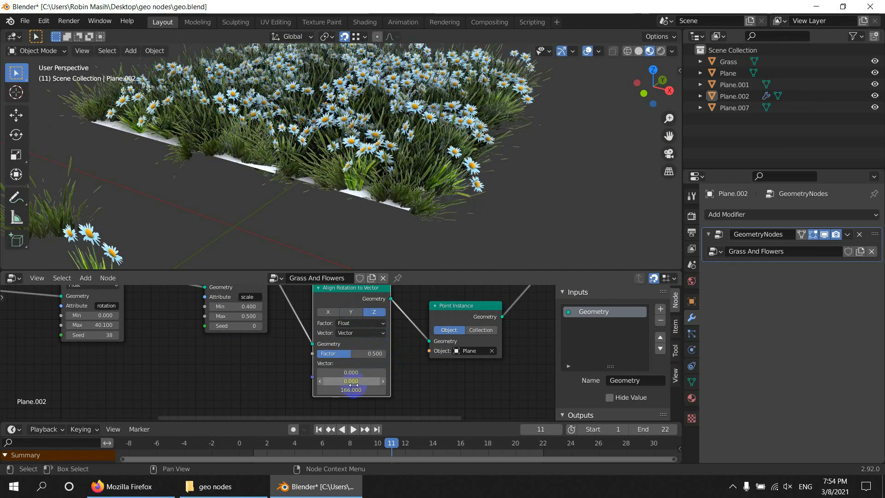
middle_drag(460, 361, 339, 370)
scroll(466, 357, down, 9)
middle_drag(404, 328, 420, 377)
middle_drag(320, 343, 393, 353)
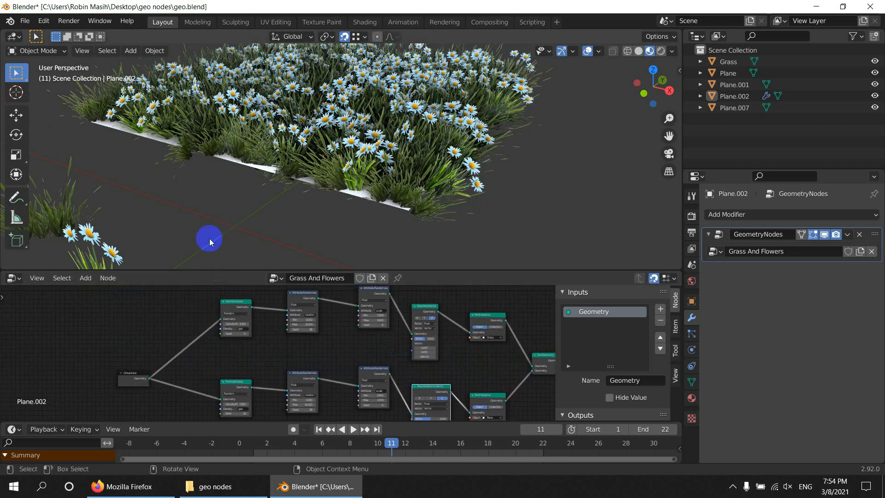
Enlarge the node editor and move the Group Input node away from the Point Distribute nodes to make room for more links.
drag(205, 270, 227, 166)
scroll(243, 326, up, 3)
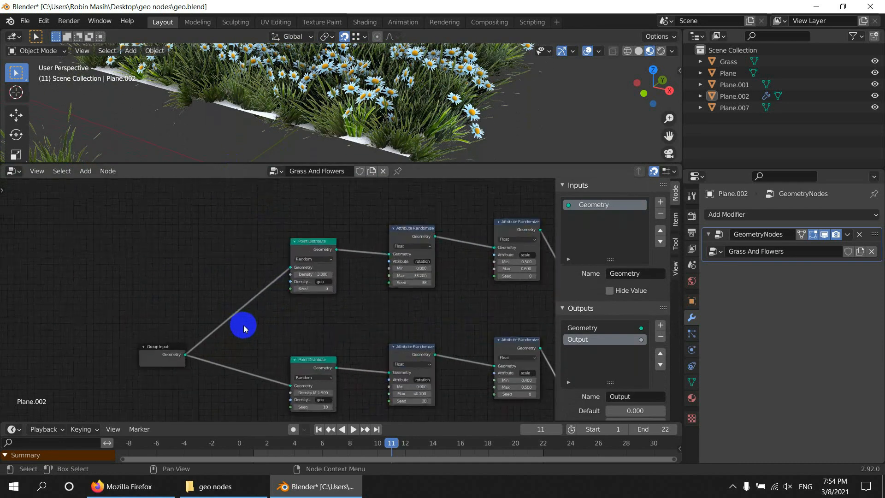
middle_drag(191, 332, 185, 332)
drag(108, 341, 85, 266)
scroll(227, 289, up, 2)
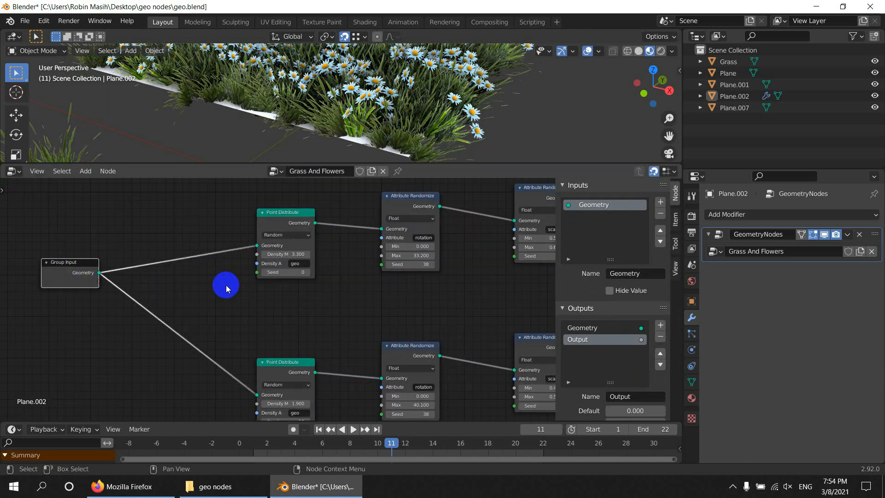
Expose Density Attribute as a group input feeding both Point Distribute nodes through a reroute, and place the reroute between the two chains.
middle_drag(241, 286, 278, 278)
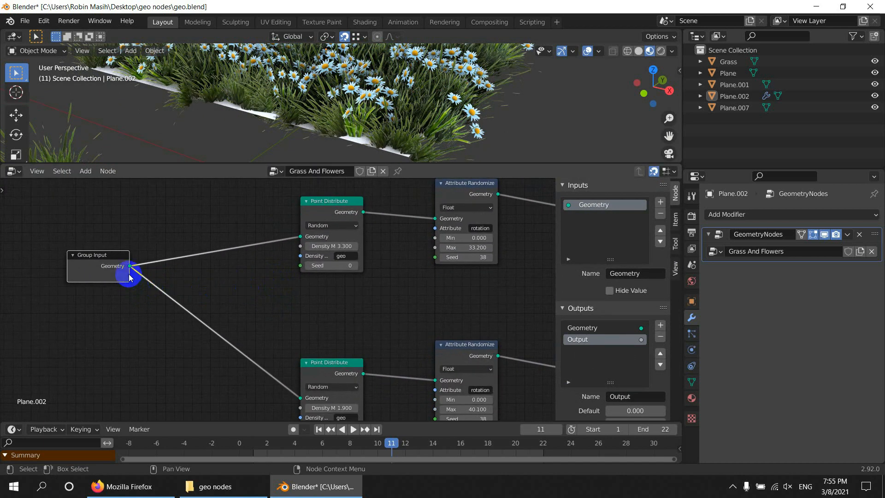
drag(300, 260, 300, 258)
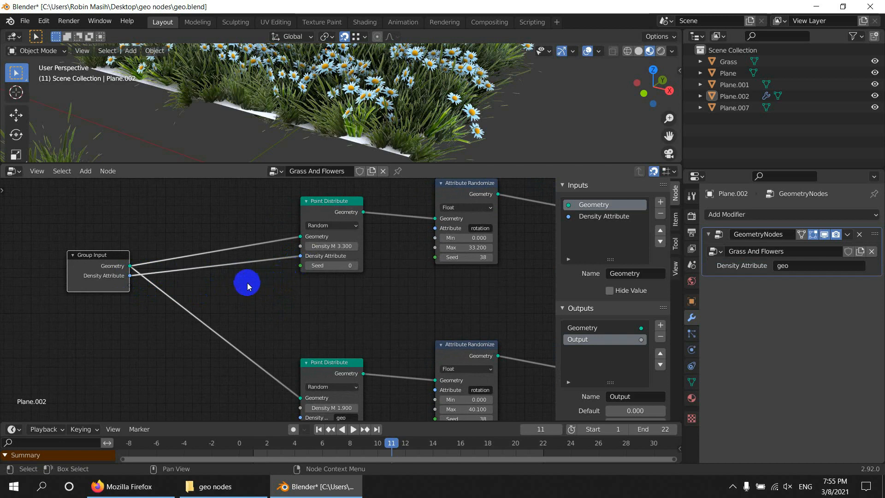
scroll(277, 304, down, 1)
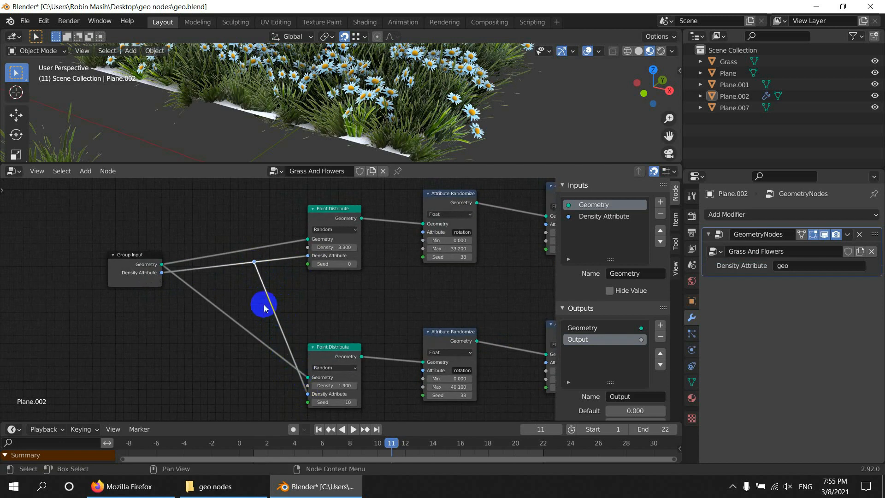
drag(280, 277, 271, 304)
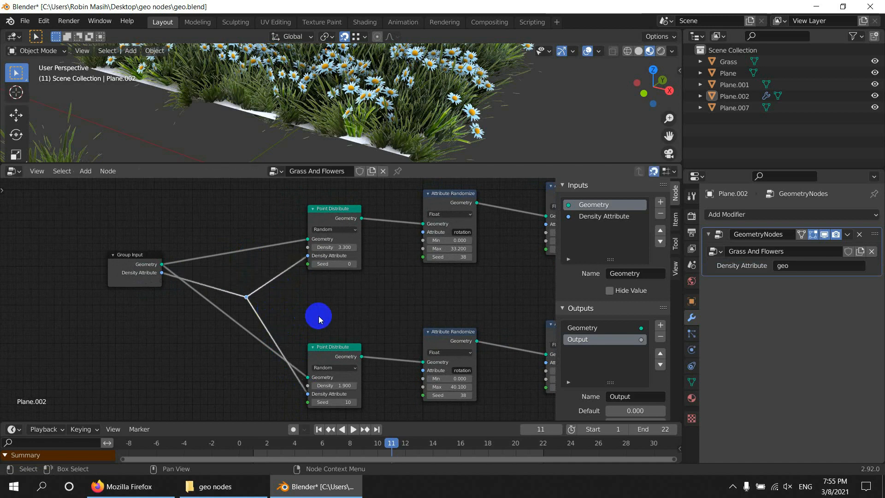
middle_drag(345, 321, 258, 327)
Open text.txt from the geo nodes folder in Notepad, move its window aside, and return to Blender.
click(222, 486)
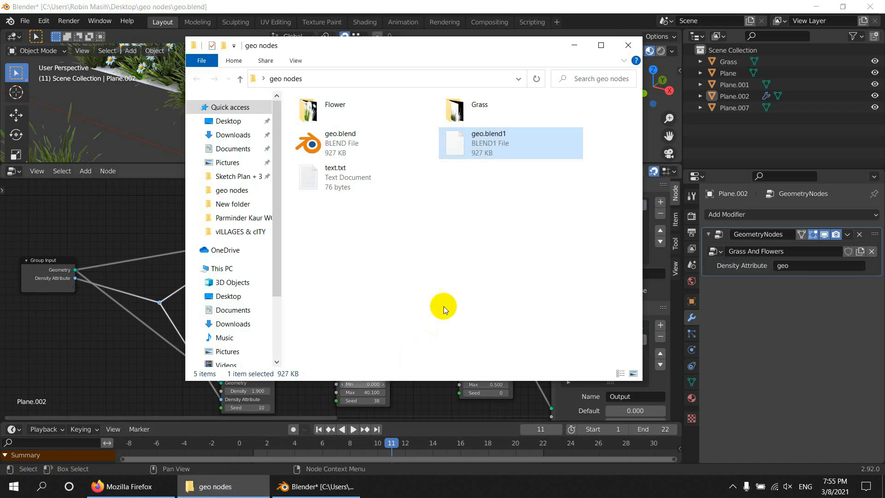
double_click(361, 168)
click(574, 44)
drag(336, 113, 617, 134)
click(244, 300)
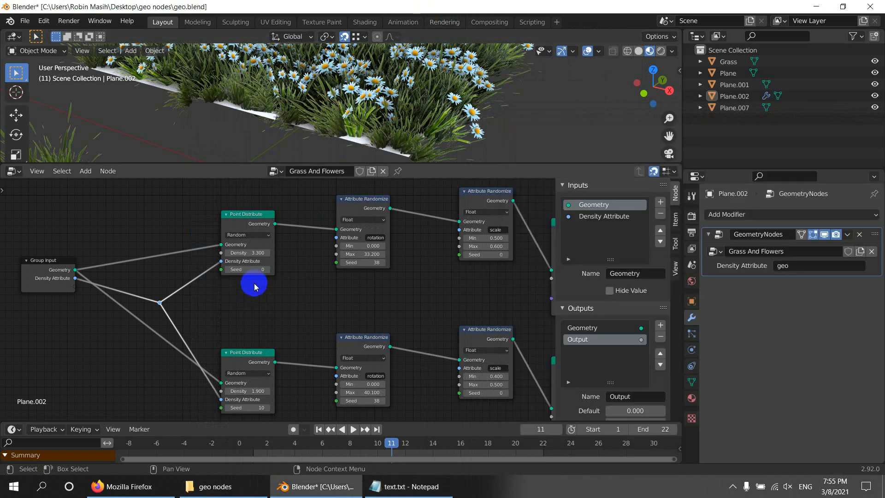
Expose the grass Point Distribute node's Density Max as a group input and set it to 1.500 in the modifier.
middle_drag(302, 285, 308, 297)
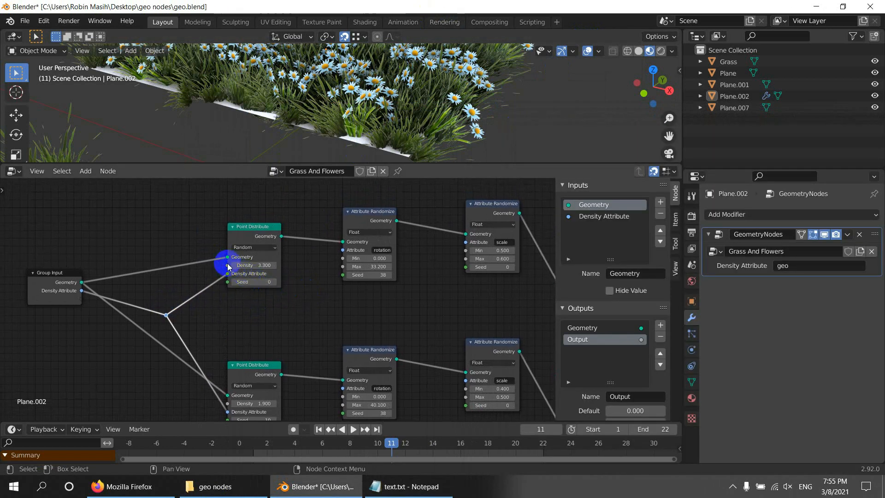
drag(80, 301, 80, 300)
click(791, 295)
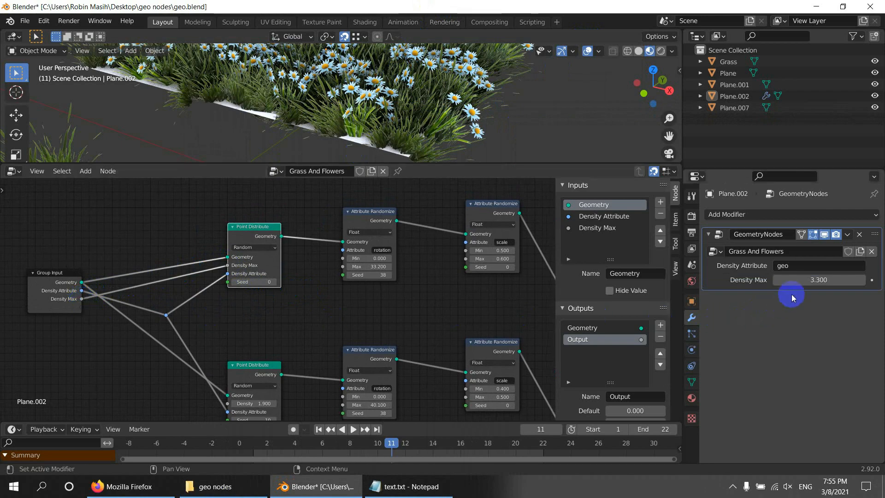
drag(821, 283, 746, 290)
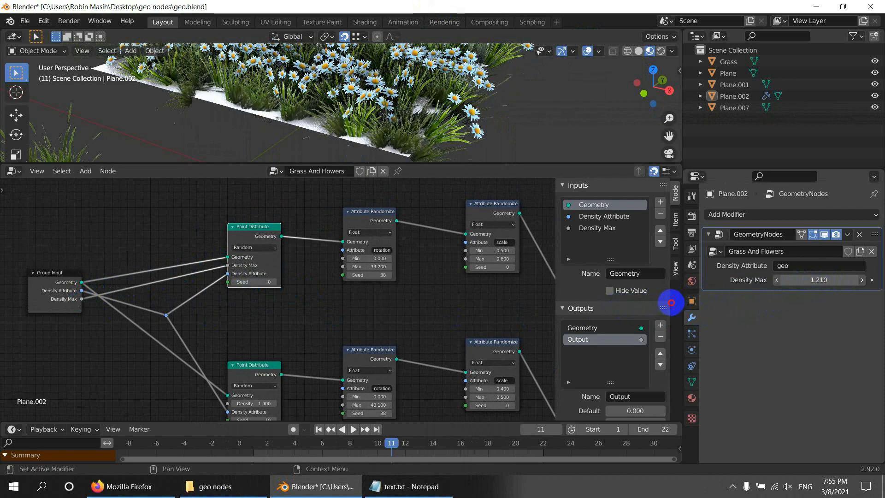
drag(455, 160, 458, 207)
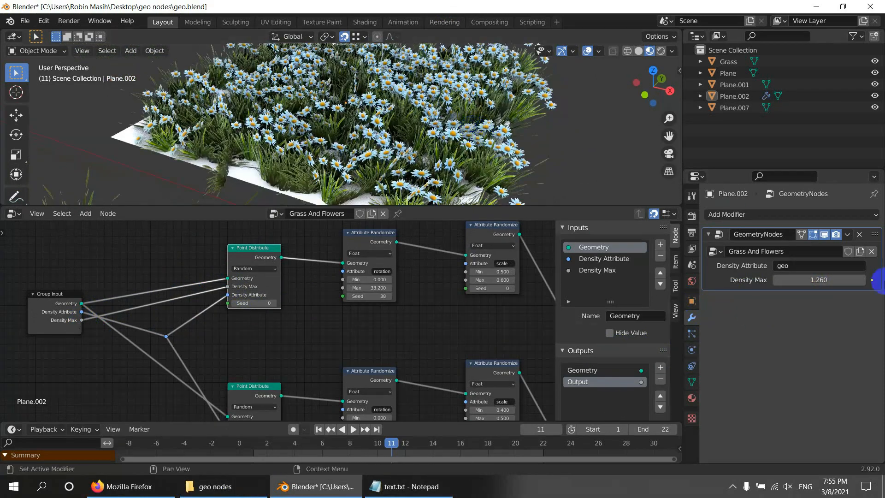
drag(800, 280, 790, 279)
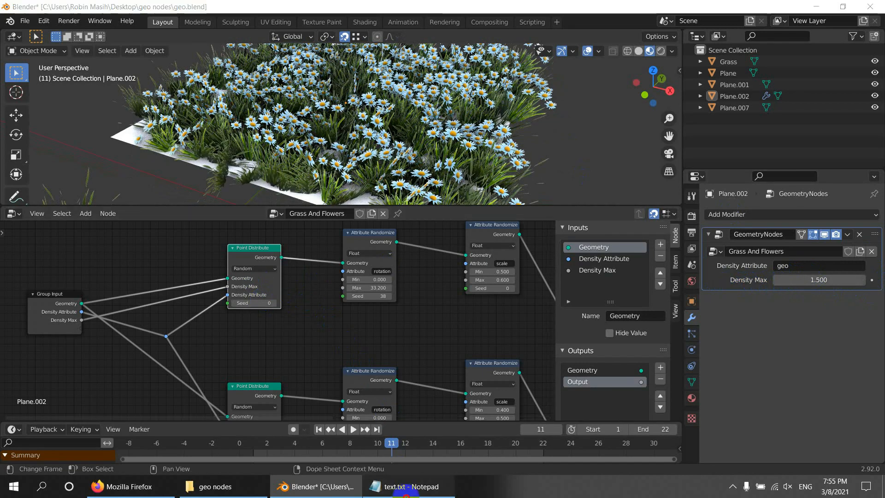
Copy "Grass Density" from text.txt in Notepad and rename the Density Max group input in Blender to it.
click(408, 486)
right_click(518, 165)
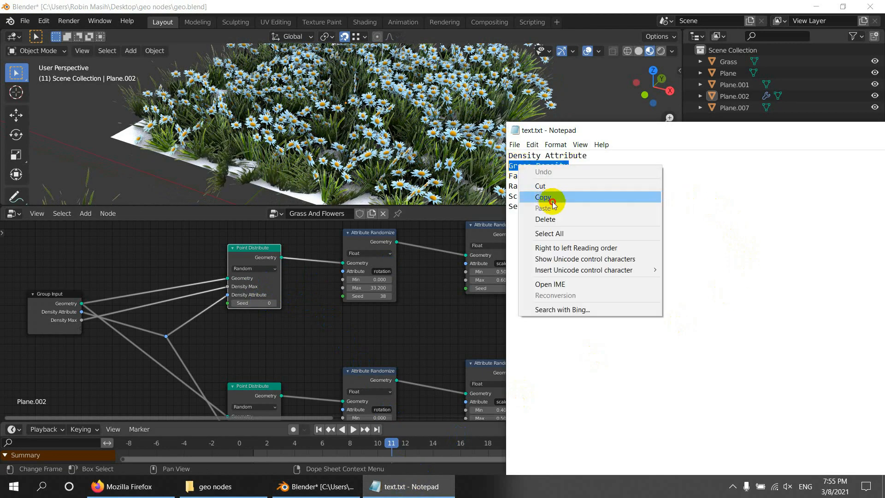
click(551, 197)
click(251, 323)
click(608, 270)
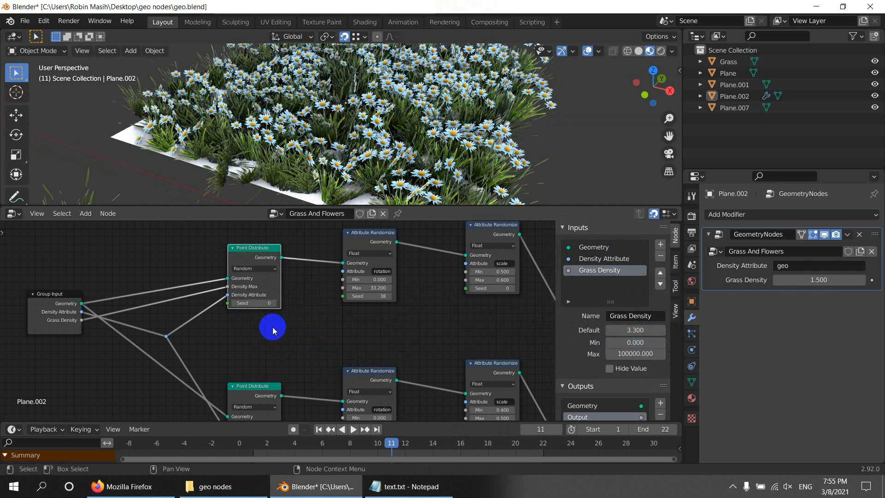
Check the name list in text.txt and expose the grass Align Rotation to Vector node's Factor as a group input.
middle_drag(263, 329, 231, 333)
scroll(248, 333, down, 1)
click(406, 487)
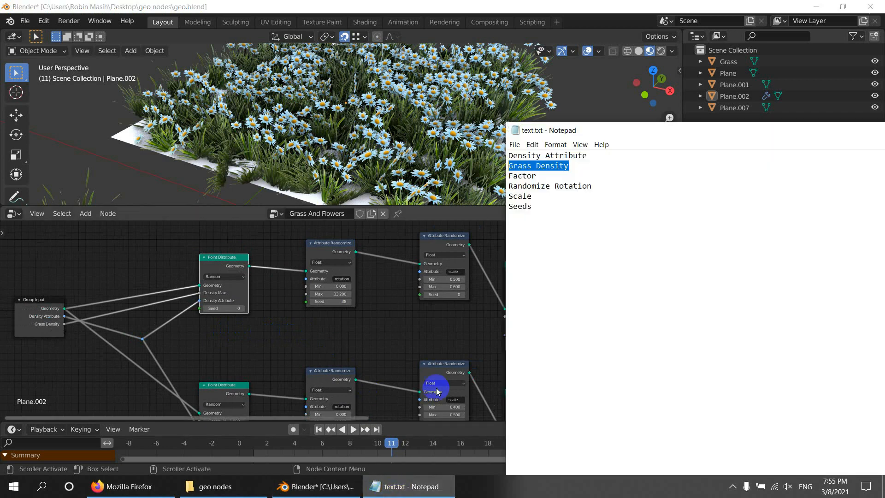
click(450, 298)
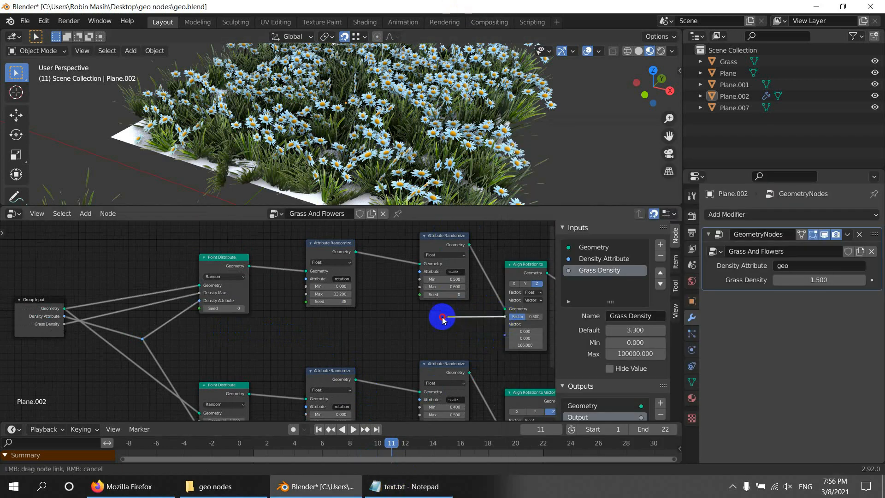
drag(81, 339, 63, 337)
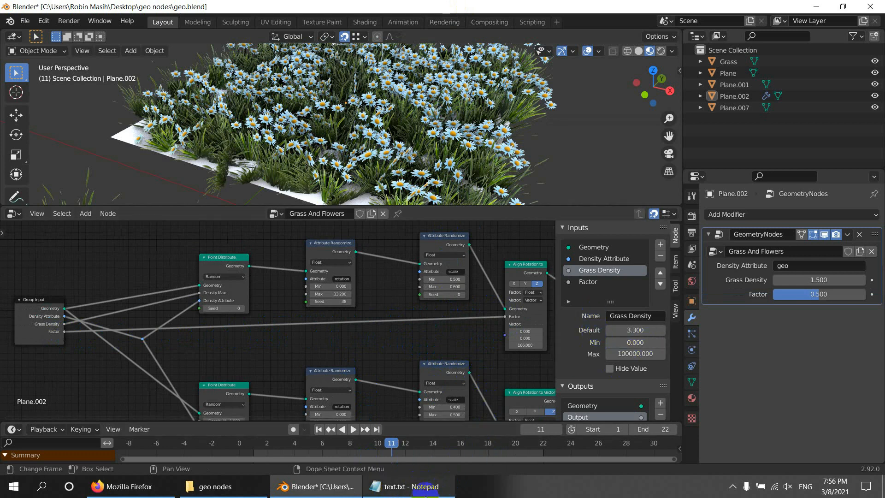
Copy "Randomize Rotation" from text.txt in Notepad and return to Blender.
click(407, 486)
drag(605, 189, 509, 187)
right_click(532, 188)
click(563, 219)
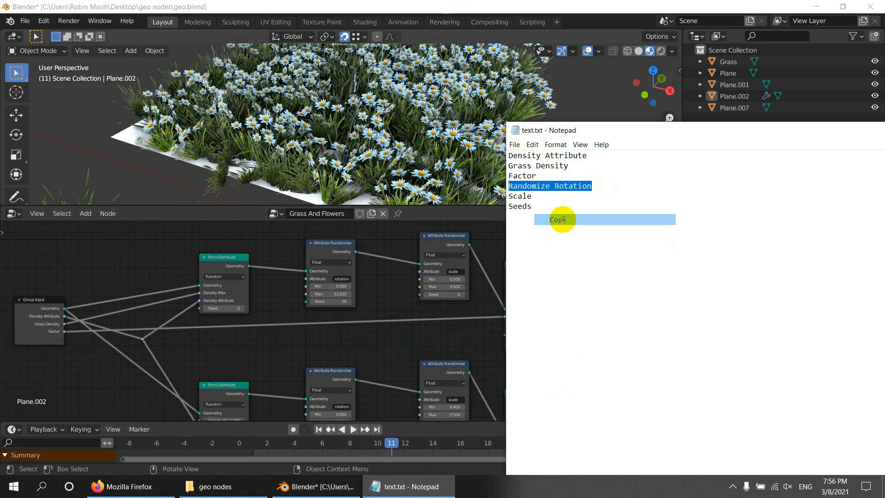
click(396, 263)
Set the modifier's Factor to 0.510.
scroll(343, 260, up, 3)
middle_drag(342, 249, 427, 311)
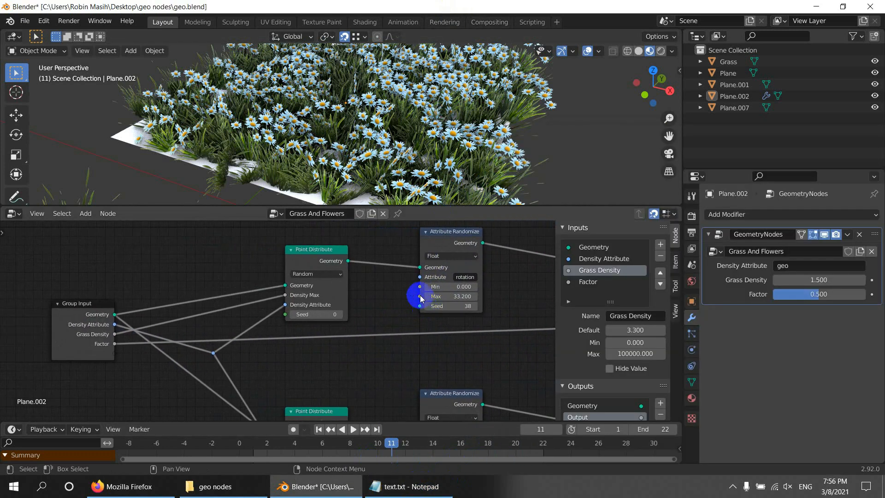
scroll(404, 321, down, 1)
drag(784, 294, 687, 300)
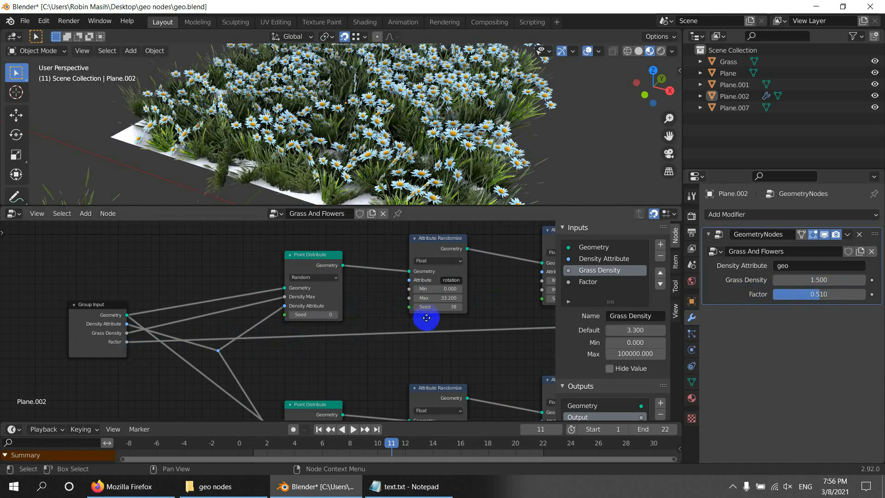
Expose the grass rotation randomizer's Max as a group input named Randomize Rotation and adjust its value in the modifier.
middle_drag(427, 318, 376, 307)
drag(88, 359, 87, 359)
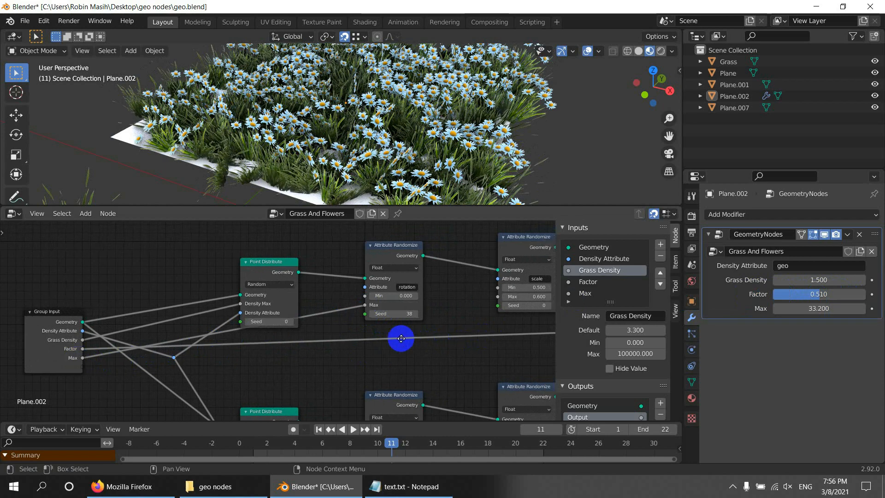
middle_drag(401, 336, 347, 336)
drag(881, 313, 18, 319)
scroll(588, 257, down, 2)
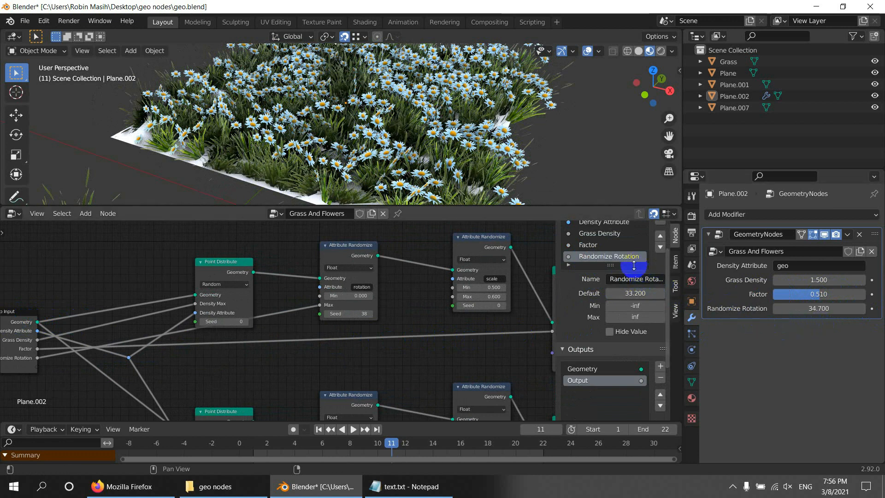
Set the Randomize Rotation input's default to 20 and its modifier value to 34.010.
click(640, 294)
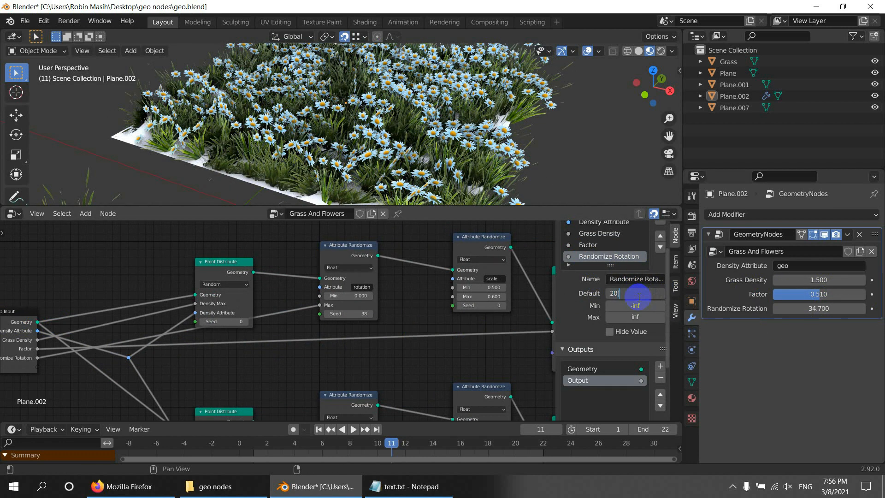
text(20)
key(Return)
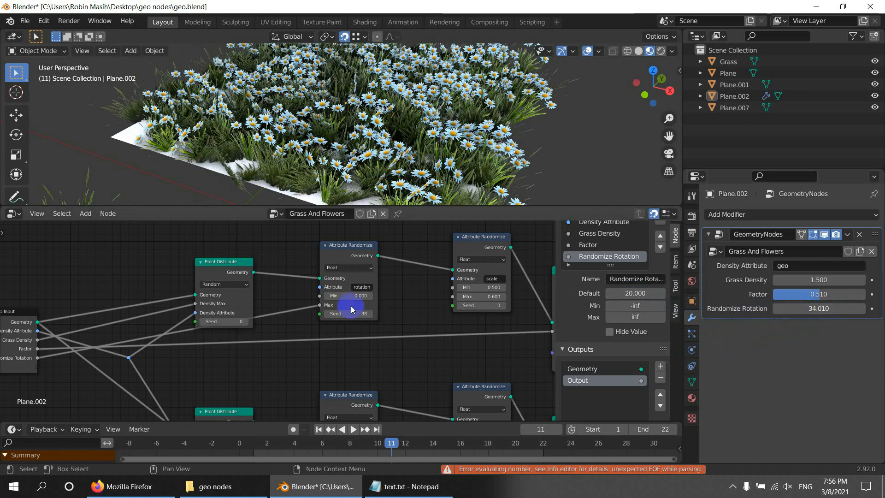
Copy "Scale" from text.txt in Notepad and return to Blender.
scroll(365, 323, down, 2)
key(alt+Tab)
drag(518, 197, 508, 197)
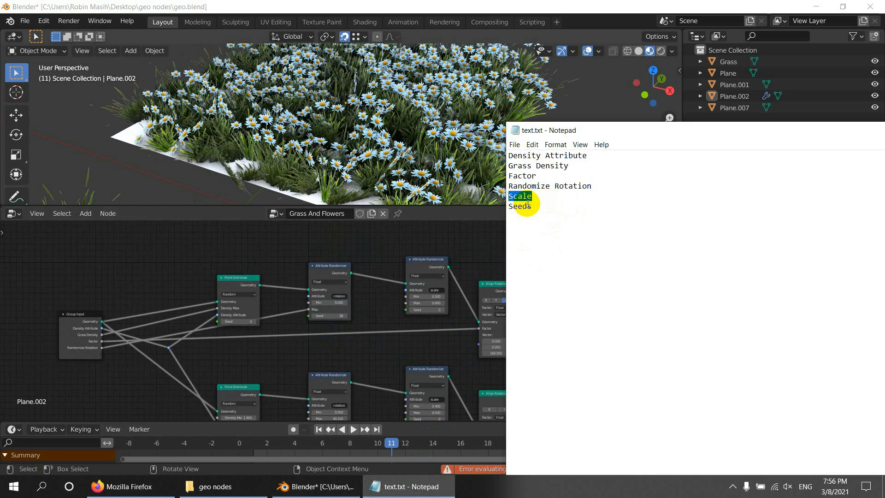
key(alt+Tab)
Expose the grass scale randomizer's Max as a group input named Scale and set it to 1.030 in the modifier.
scroll(422, 332, up, 1)
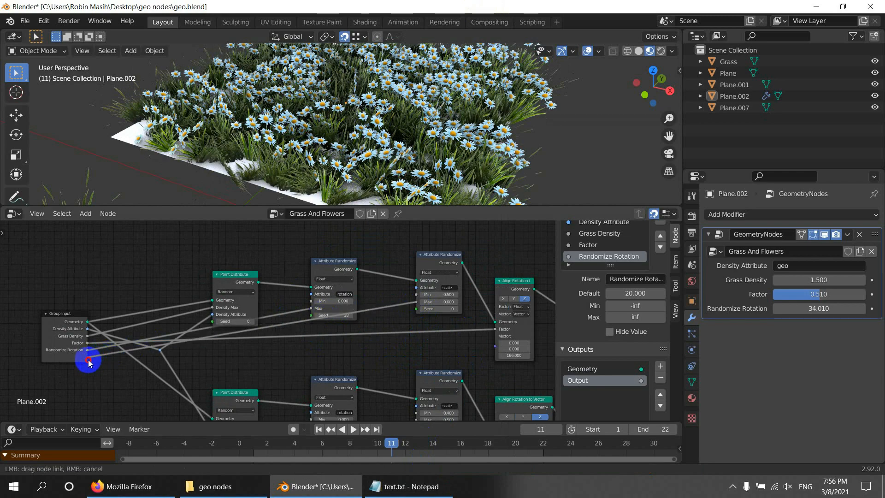
drag(89, 362, 88, 359)
drag(798, 324, 825, 328)
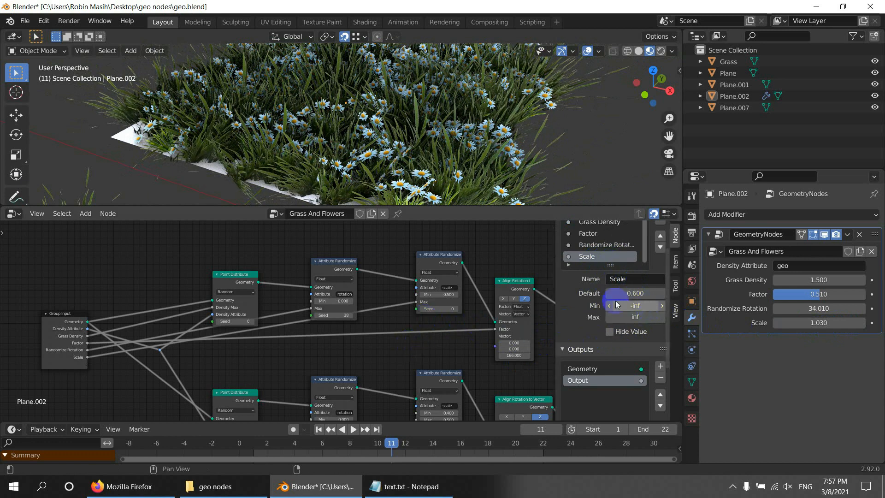
Move the Group Input node slightly higher and check the name list in text.txt for the next input.
scroll(313, 333, down, 1)
drag(82, 316, 64, 290)
click(409, 486)
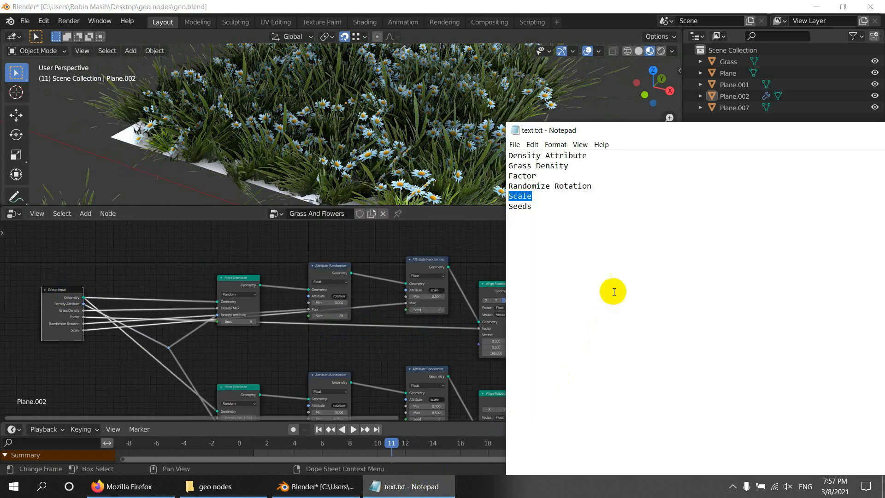
key(alt+Tab)
Reposition the grass Point Distribute node, expose its Seed as a group input, and set the modifier's Seed to 43.
scroll(215, 343, up, 3)
middle_drag(213, 342, 260, 345)
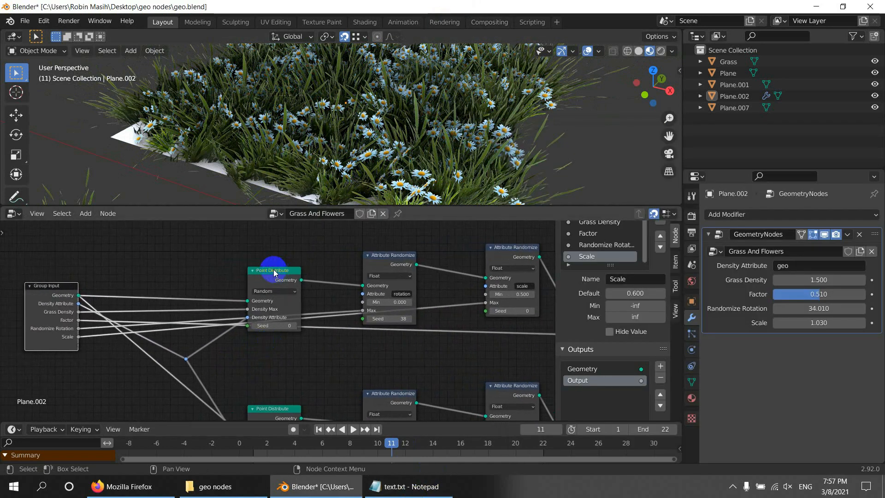
drag(273, 270, 286, 303)
drag(79, 351, 271, 349)
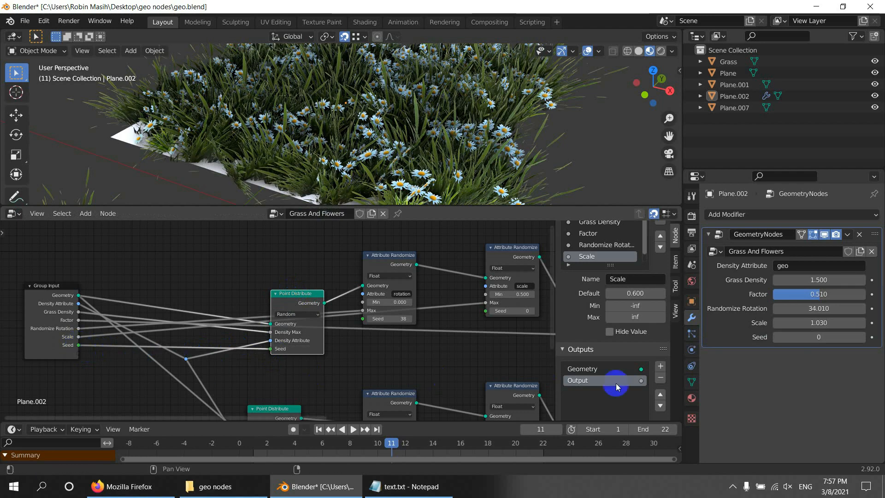
drag(790, 337, 828, 339)
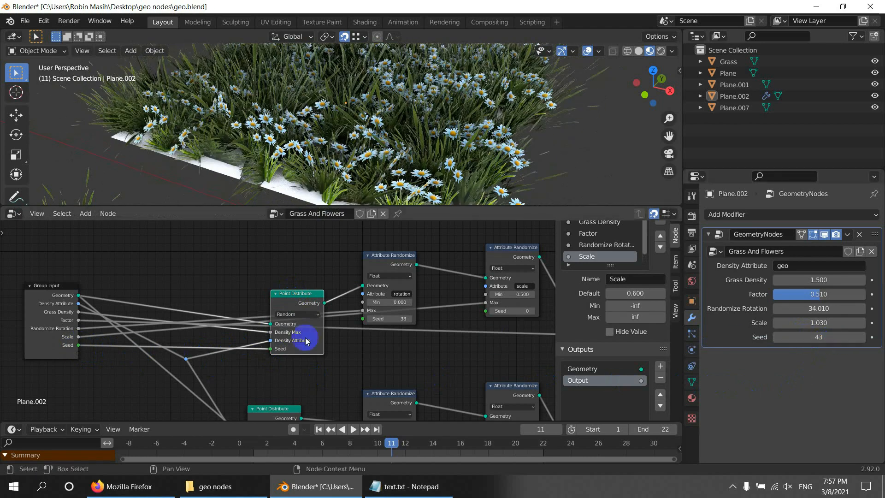
Move the Group Input node down between the grass and flower chains and check the flower Point Distribute node's inputs.
scroll(318, 347, down, 6)
middle_drag(321, 383, 298, 320)
scroll(276, 318, up, 2)
middle_drag(143, 307, 148, 322)
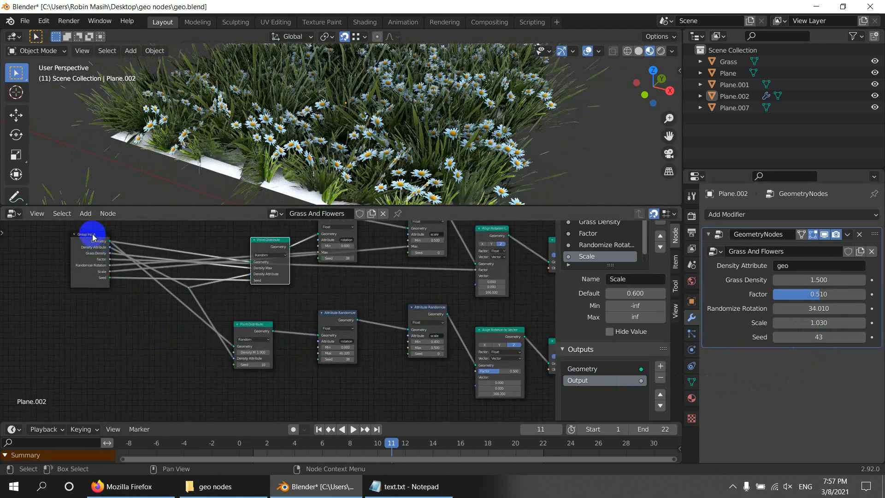
drag(92, 236, 64, 280)
scroll(115, 295, up, 3)
middle_drag(245, 357, 277, 358)
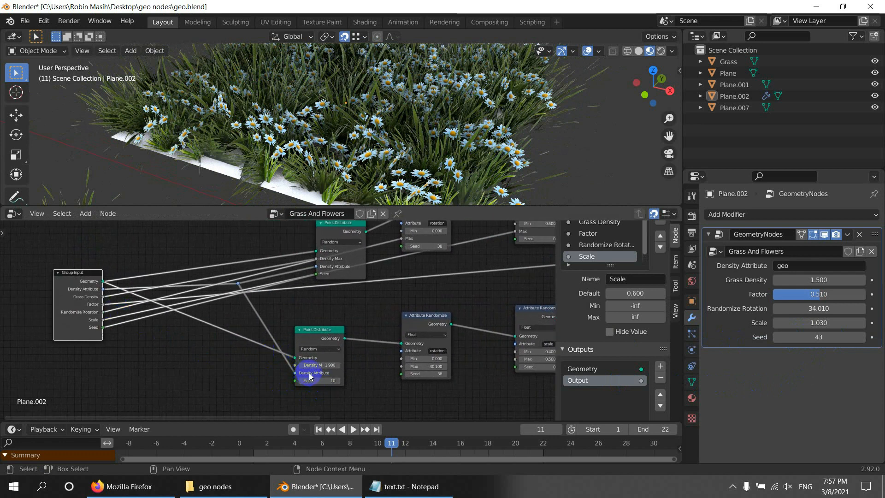
key(alt+Tab)
key(alt+Tab)
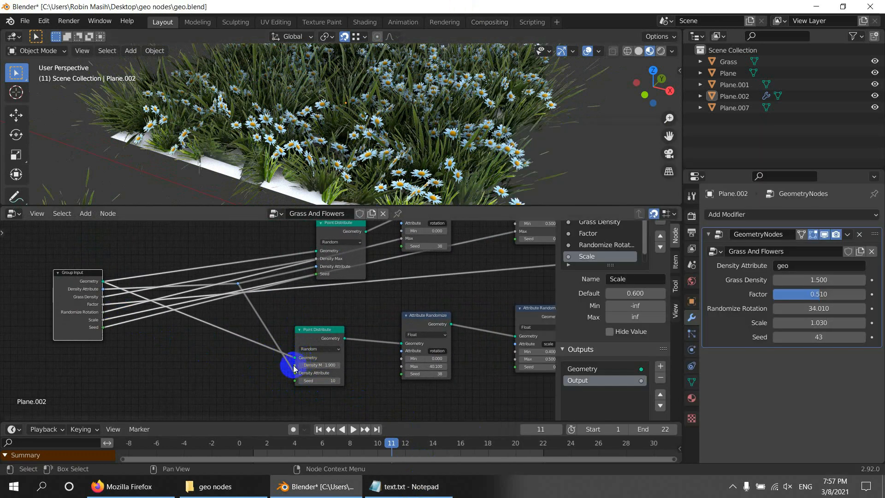
Expose the flower Point Distribute node's Density Max as a group input and copy the name "Flower Density" from text.txt.
scroll(296, 376, up, 1)
drag(298, 374, 69, 338)
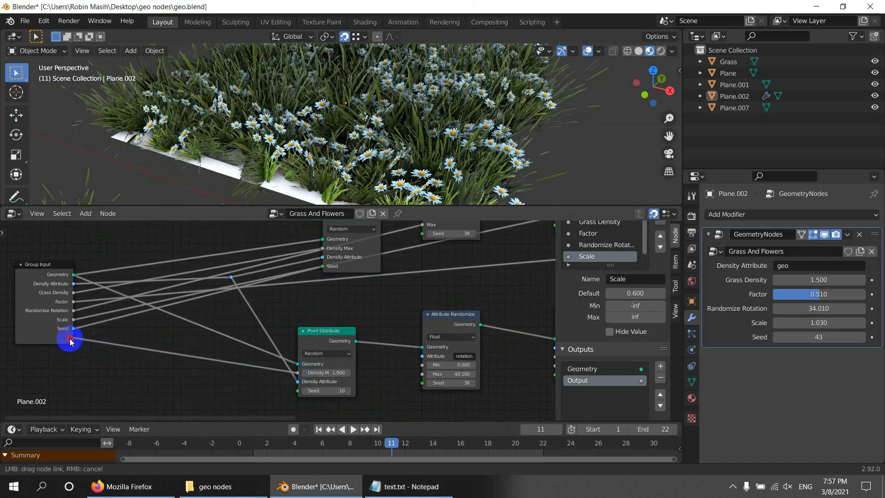
key(alt+Tab)
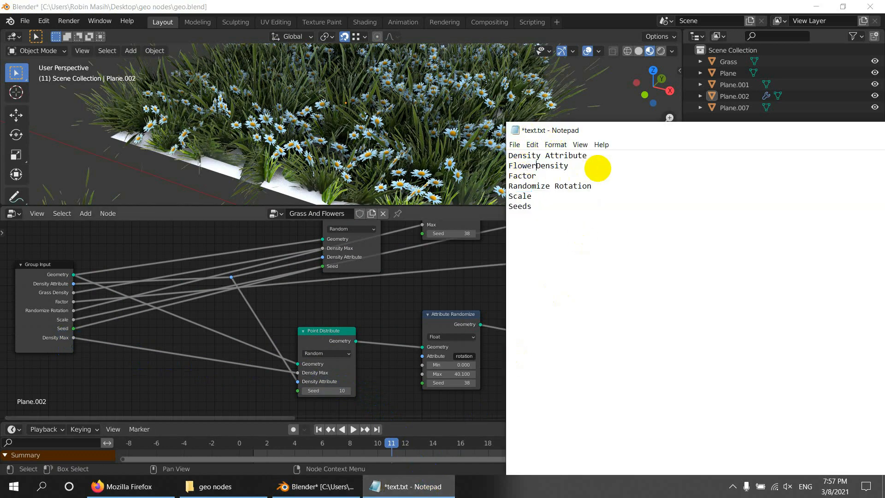
drag(577, 164, 507, 167)
right_click(555, 169)
click(571, 204)
click(470, 4)
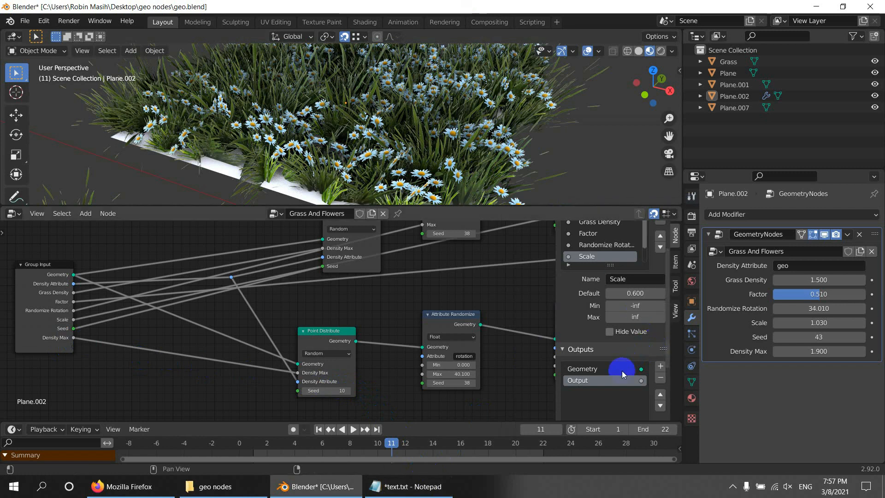
Rename the new Density Max group input to Flower Density and set it to 1.560 in the modifier.
scroll(593, 257, down, 2)
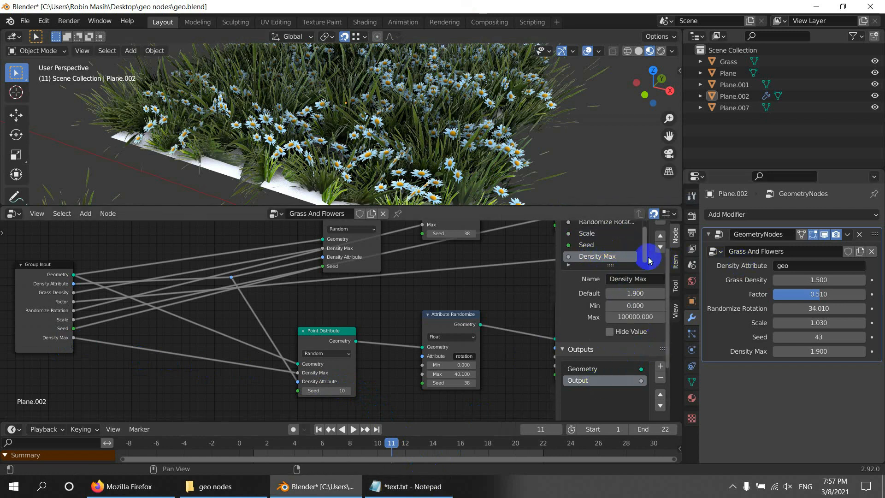
key(Return)
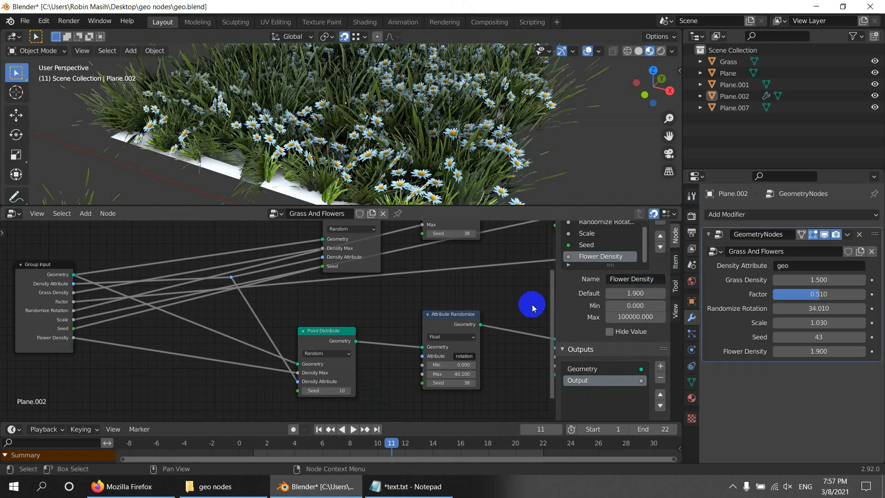
scroll(154, 379, down, 1)
drag(856, 351, 697, 367)
key(alt+Tab)
click(482, 21)
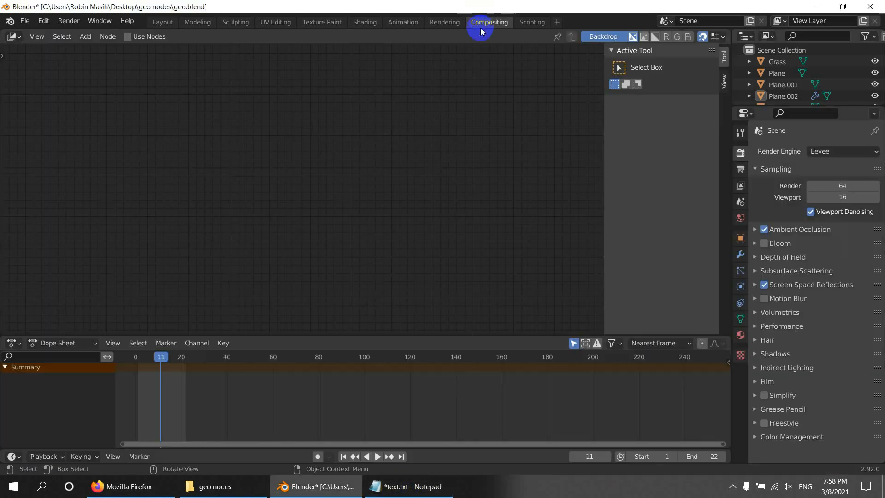
click(162, 22)
Shift the Group Input node slightly, expose the flower Align Rotation to Vector node's Factor as a group input, and set it to 0.803 in the modifier.
middle_drag(156, 369, 181, 366)
scroll(181, 366, down, 1)
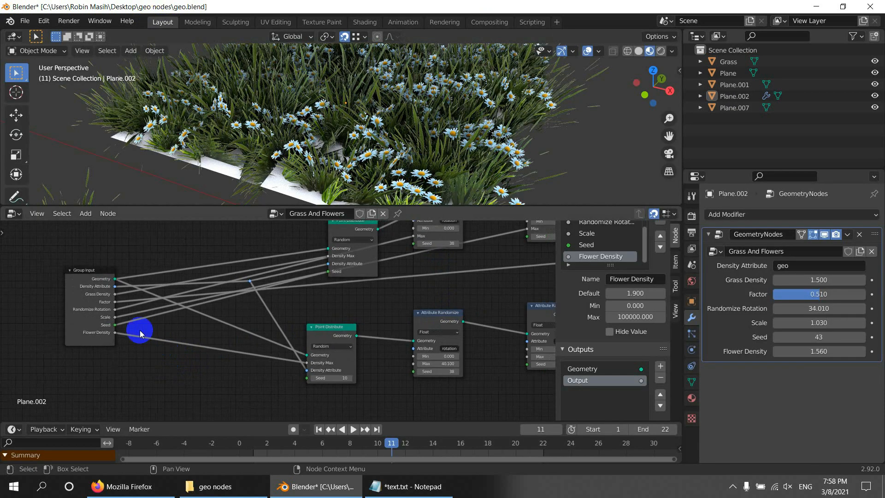
drag(93, 267, 82, 264)
middle_drag(443, 398, 391, 381)
scroll(392, 381, down, 1)
scroll(391, 381, down, 1)
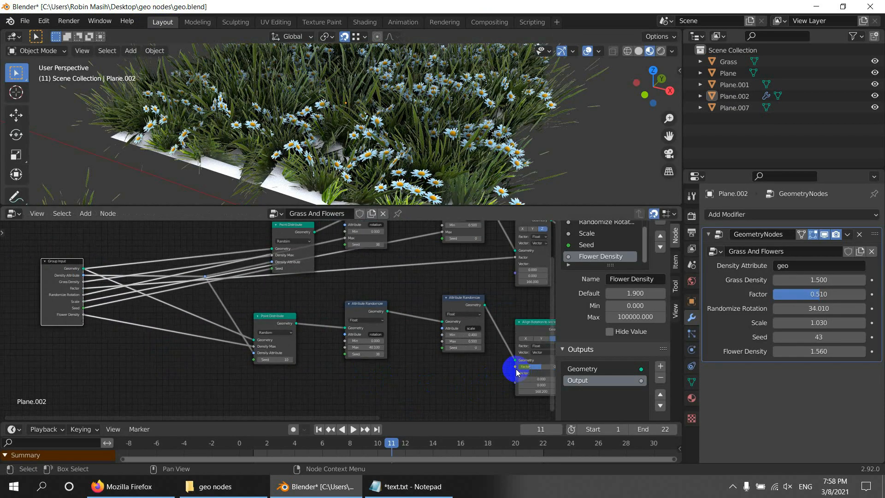
middle_drag(500, 367, 452, 384)
scroll(438, 376, up, 1)
scroll(417, 385, down, 1)
drag(494, 371, 62, 325)
drag(806, 366, 831, 363)
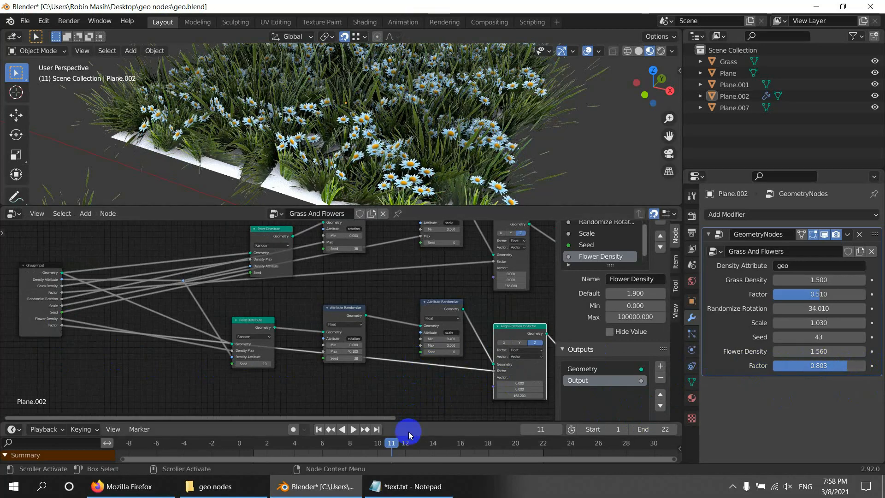
Copy the name "Randomize Rotation" from the list in text.txt and return to Blender.
click(405, 484)
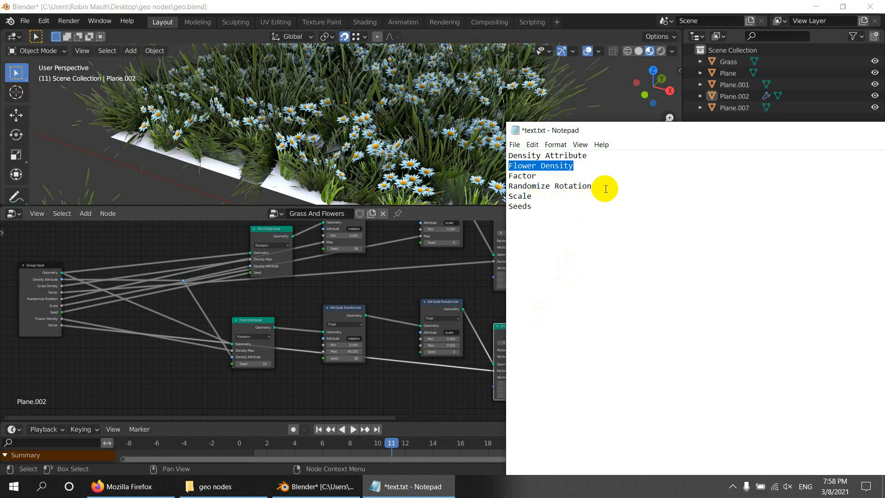
drag(606, 189, 505, 188)
click(409, 5)
click(415, 485)
right_click(554, 175)
click(585, 209)
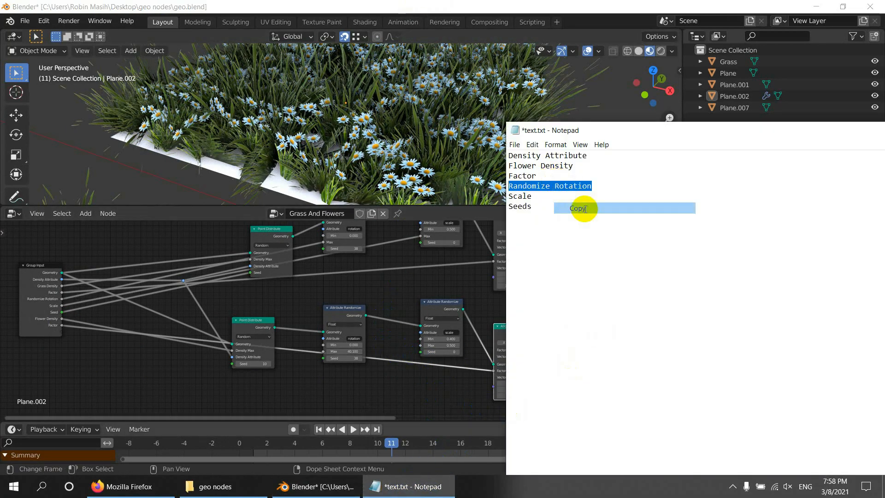
click(511, 5)
Expose the flower rotation randomizer's Max as a group input named Randomize Rotation with default 30, and set it to 42.770 in the modifier.
scroll(377, 371, up, 2)
middle_drag(328, 355, 438, 364)
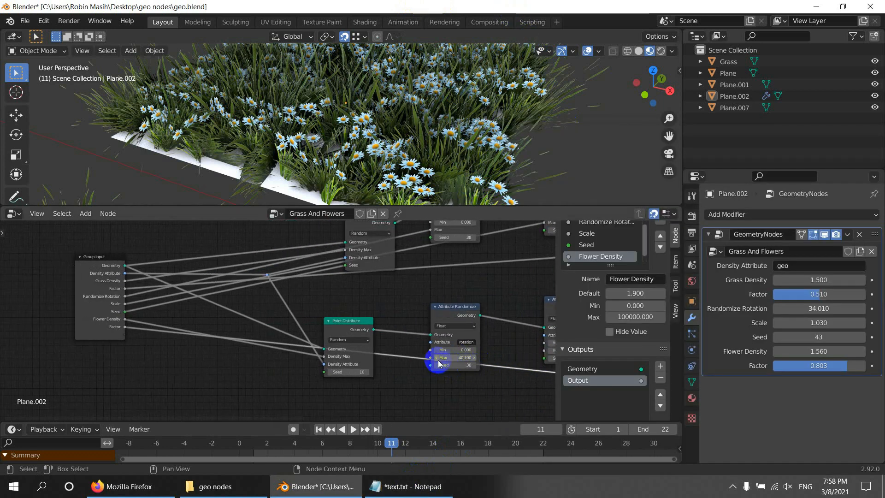
drag(431, 357, 290, 359)
drag(125, 337, 125, 335)
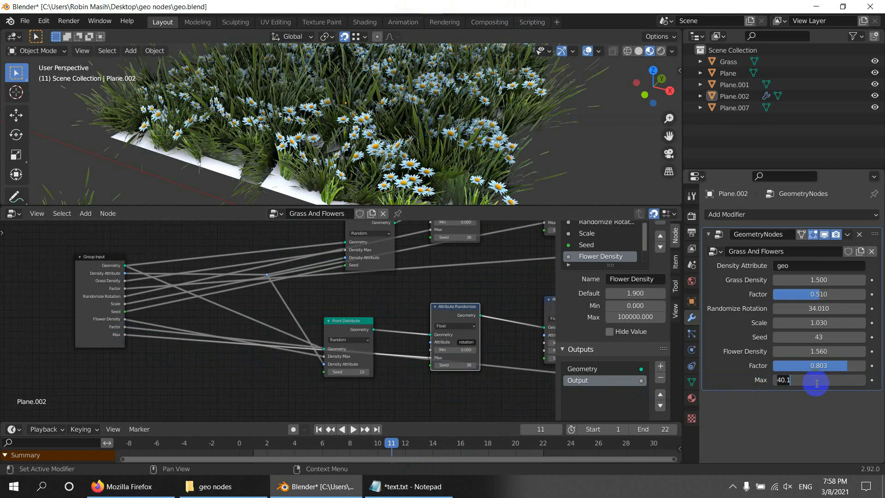
drag(787, 381, 620, 246)
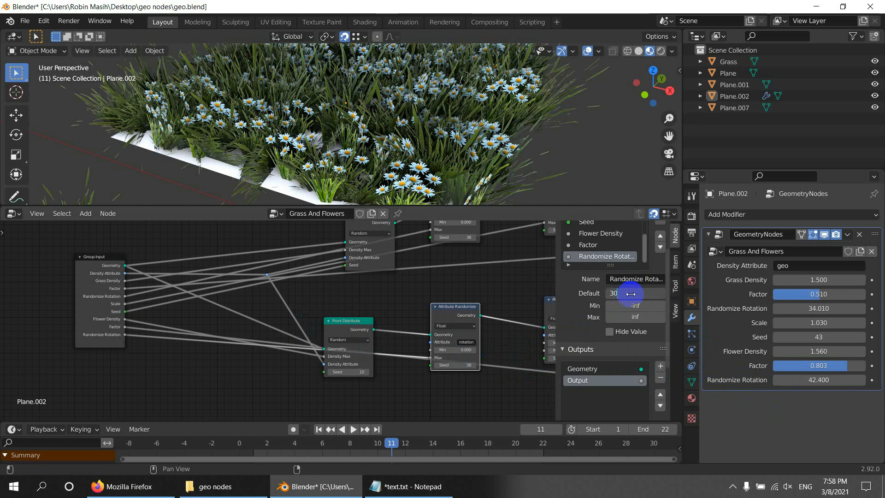
key(Return)
drag(819, 382, 832, 384)
Copy the name "Scale" from the list in text.txt and return to Blender.
scroll(390, 400, down, 3)
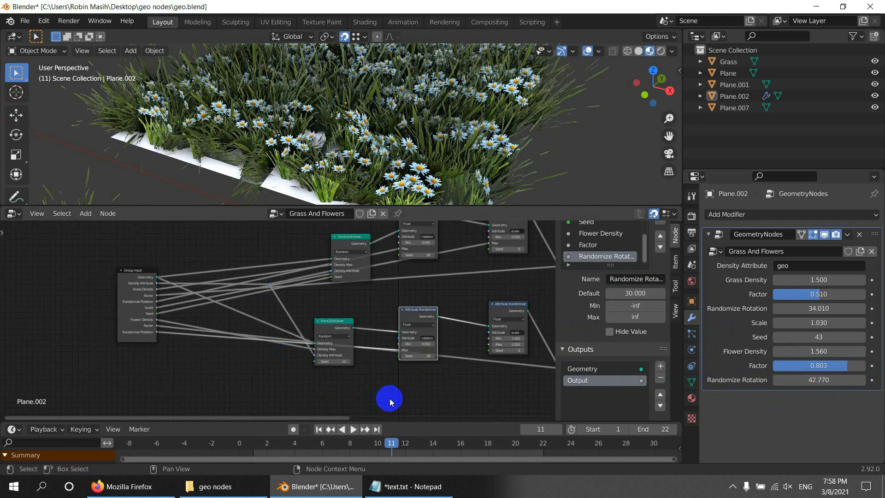
click(411, 487)
right_click(517, 199)
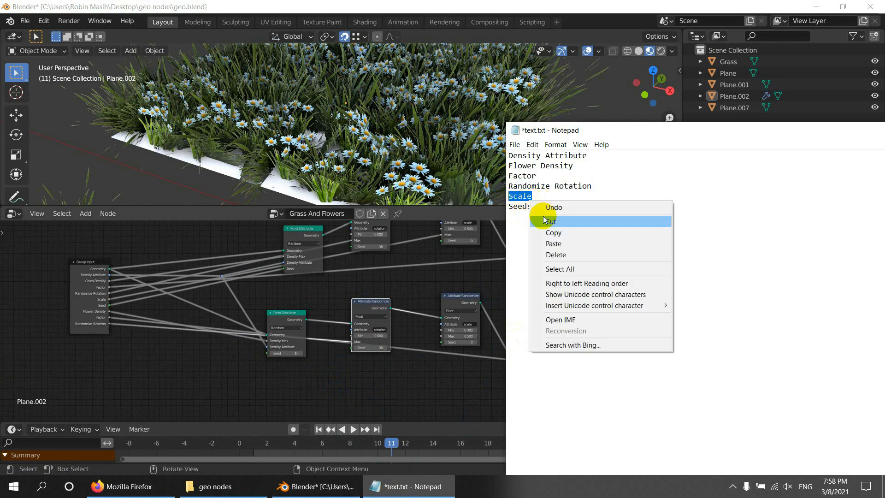
click(557, 236)
click(468, 3)
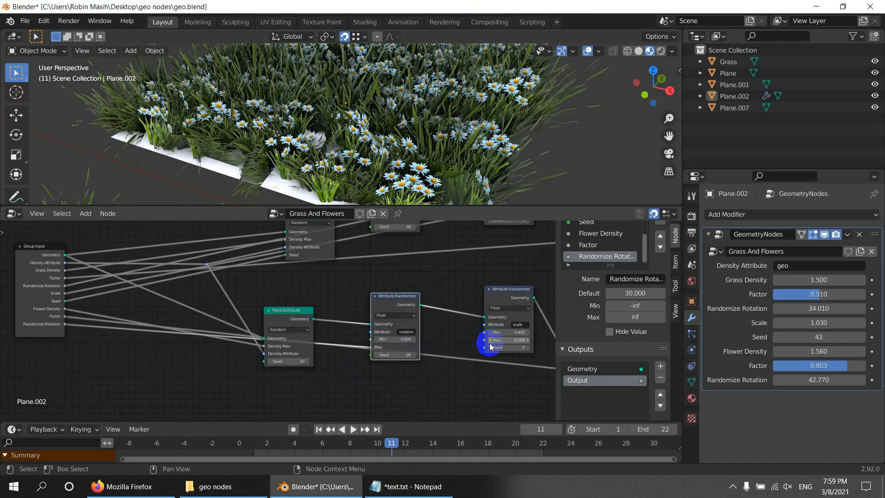
Expose the flower scale randomizer's Max as a group input named Scale and set it to 0.760 in the modifier.
drag(469, 339, 254, 338)
drag(81, 333, 80, 331)
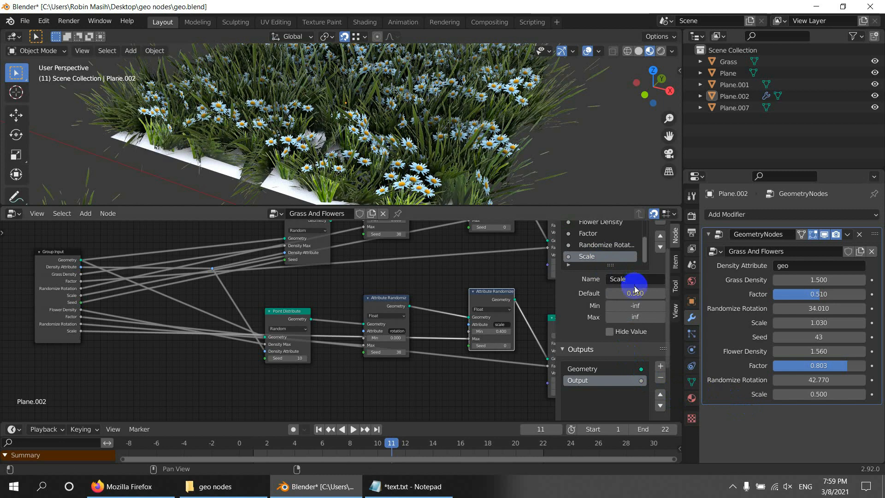
drag(629, 264, 629, 283)
scroll(622, 279, down, 3)
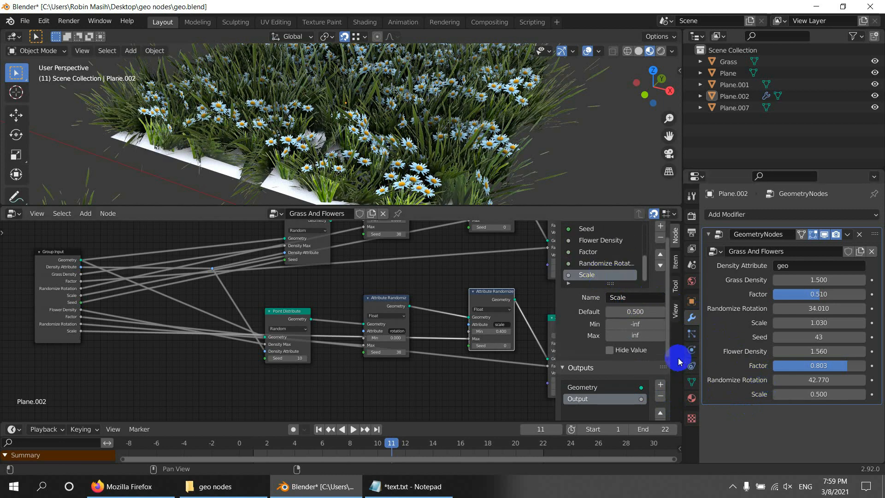
scroll(207, 361, down, 1)
middle_drag(398, 377, 367, 374)
mouse_move(817, 390)
mouse_down()
mouse_move(864, 397)
mouse_move(751, 361)
mouse_move(856, 401)
mouse_move(816, 399)
mouse_up()
Expose the flower Point Distribute node's Seed as a group input, and shrink the node editor away to enlarge the 3D viewport.
click(409, 486)
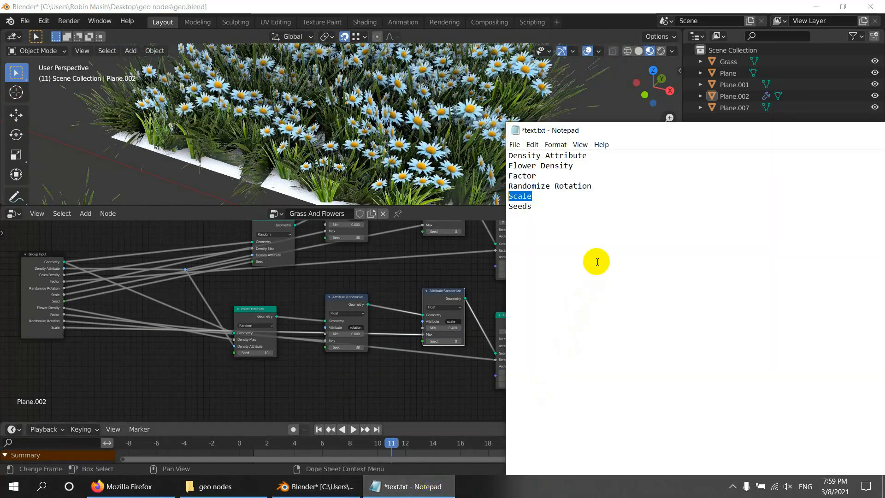
click(312, 295)
drag(78, 339, 74, 336)
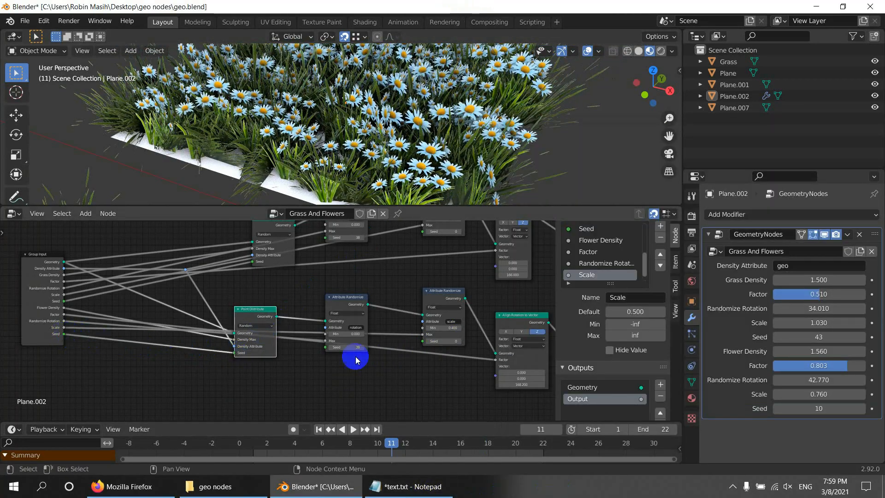
middle_drag(431, 298, 301, 351)
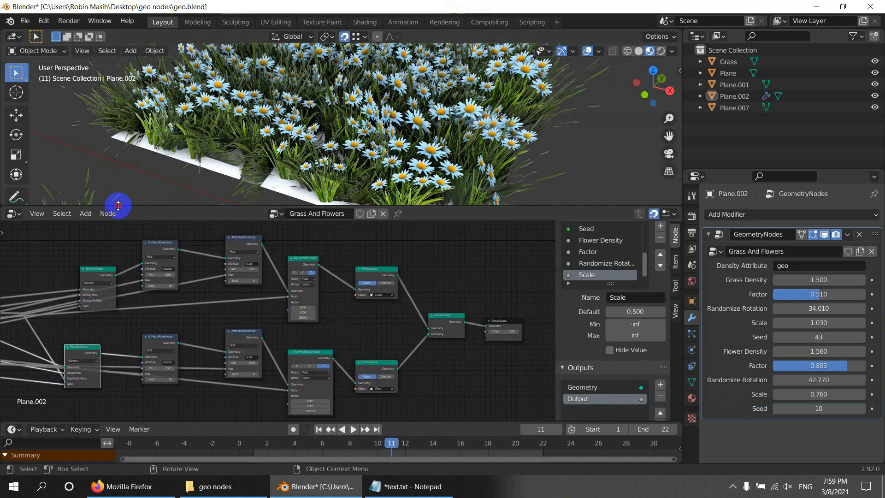
drag(119, 206, 2, 414)
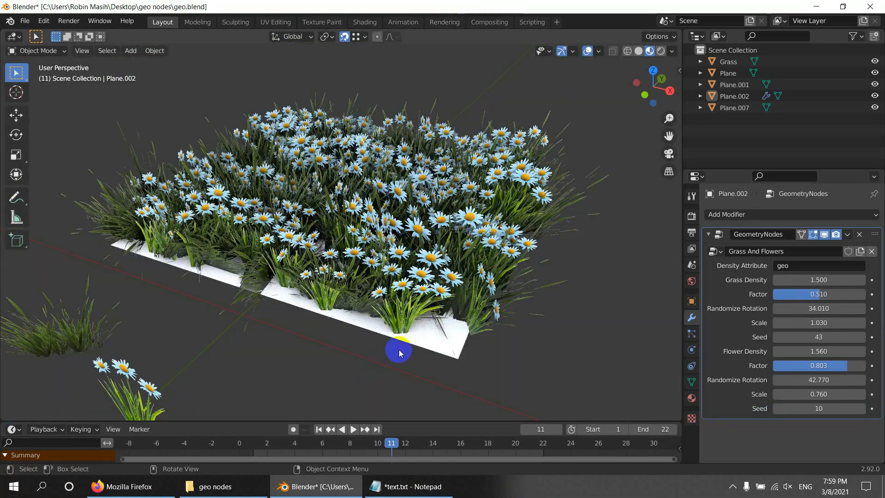
Add a new plane at a 3D cursor placed beside the grass patch and move it about 9.63 m along X.
right_click(408, 267)
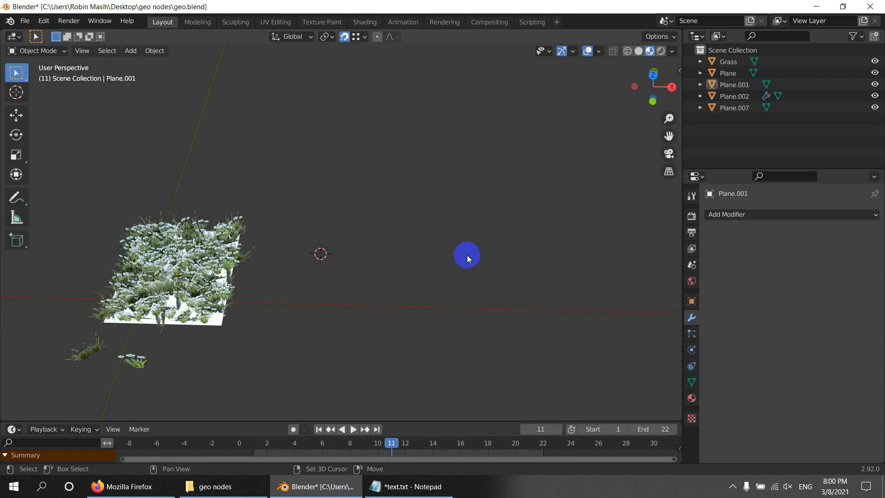
key(shift+a)
mouse_move(461, 241)
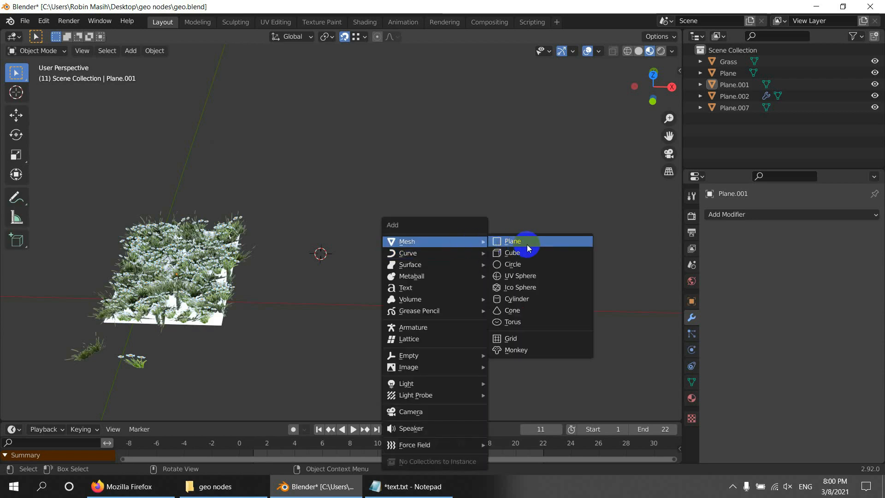
click(526, 245)
scroll(376, 322, up, 2)
key(g)
key(x)
click(508, 335)
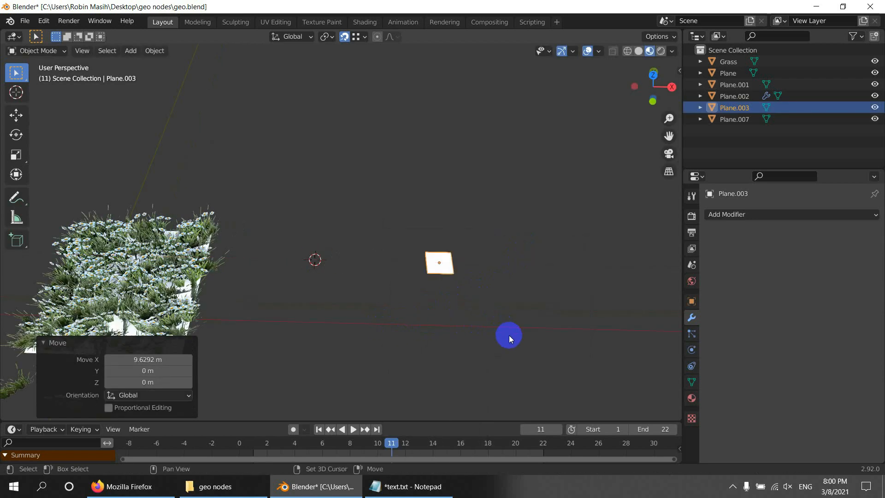
Scale the new plane up about 9 times and apply its scale.
shift+middle_drag(509, 335, 406, 323)
scroll(405, 323, down, 1)
key(s)
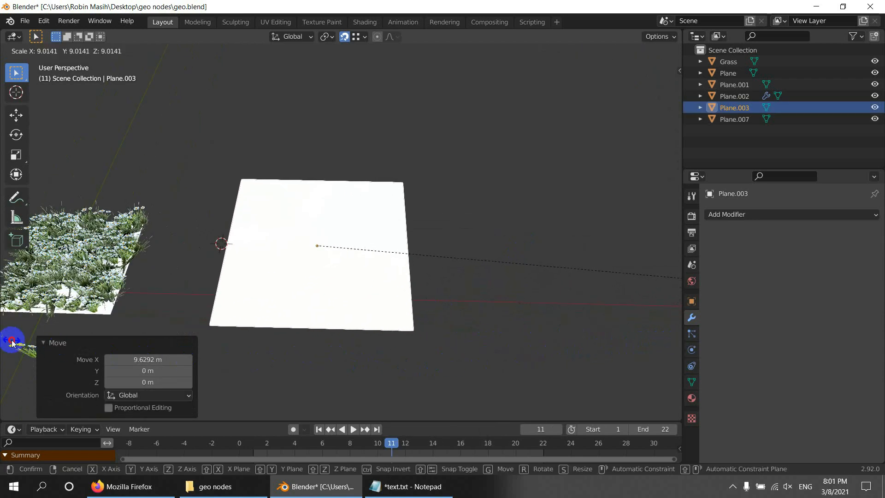
click(10, 340)
click(155, 51)
mouse_move(175, 110)
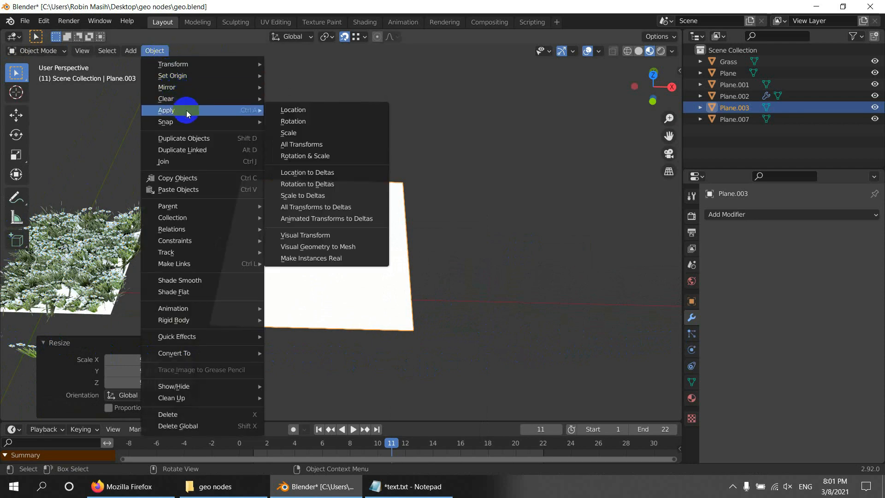
click(312, 133)
click(427, 348)
click(370, 301)
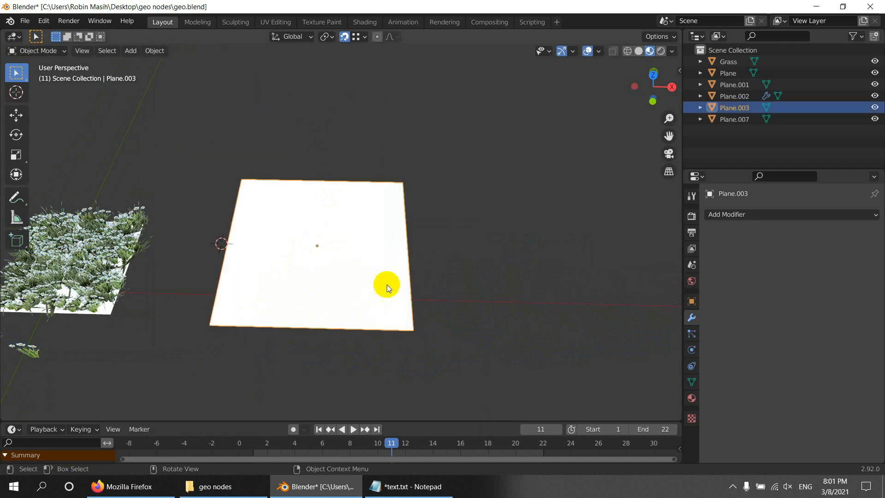
Duplicate the enlarged plane in place, without moving the copy.
middle_drag(387, 284, 486, 319)
key(shift+d)
key(Escape)
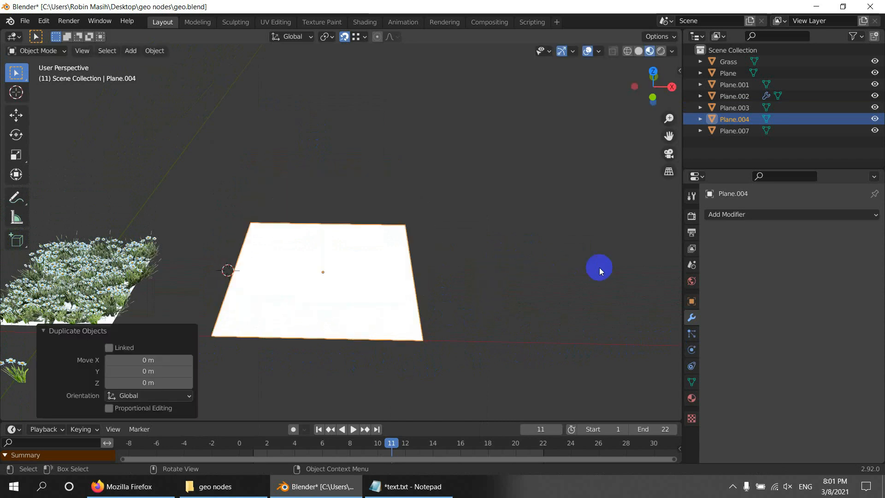
Add a Geometry Nodes modifier to the duplicated plane and assign the Grass And Flowers node group to it.
click(728, 215)
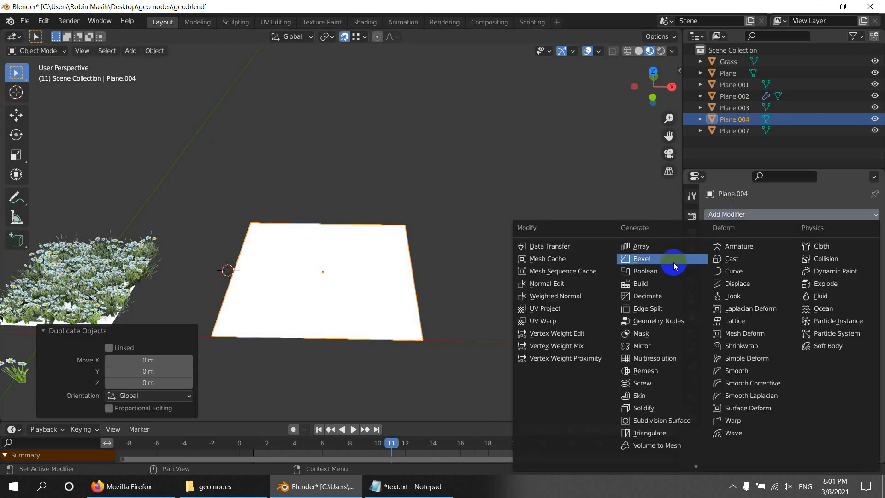
click(660, 320)
click(715, 252)
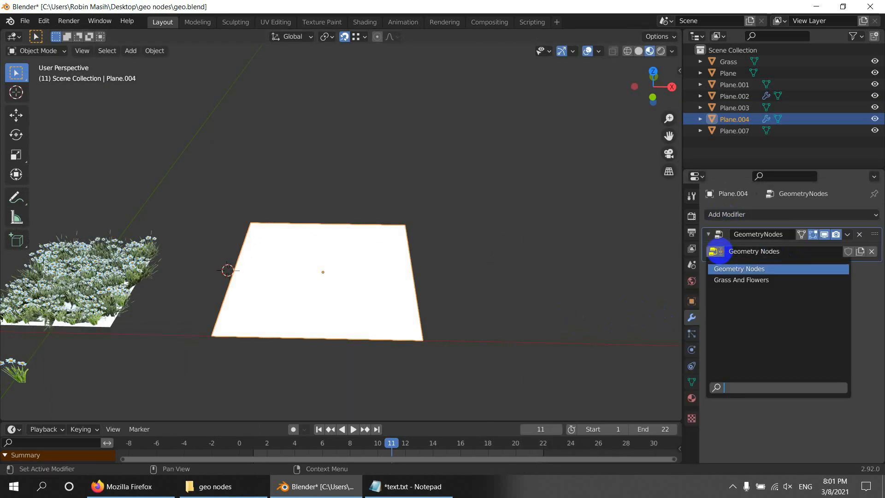
click(737, 279)
Set the Grass Density of the duplicated plane's Grass And Flowers modifier to 1.540.
scroll(511, 322, up, 4)
middle_drag(511, 321, 547, 308)
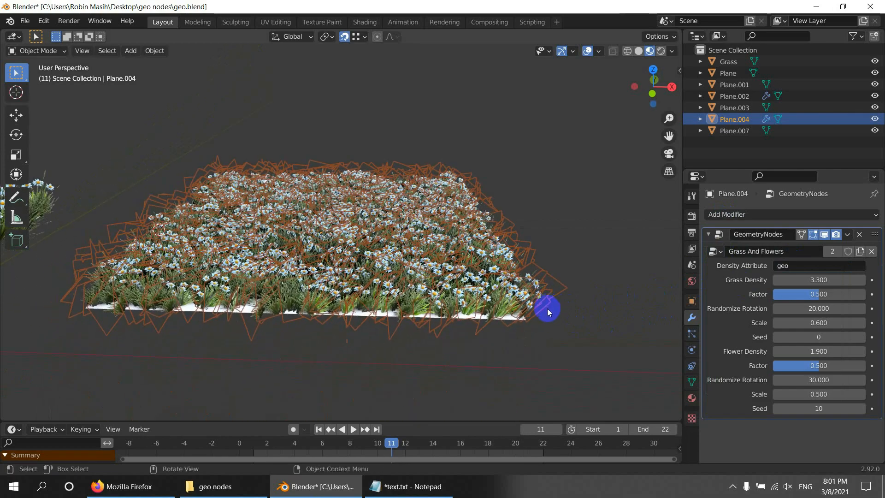
click(485, 342)
middle_drag(484, 331, 498, 283)
scroll(480, 338, up, 2)
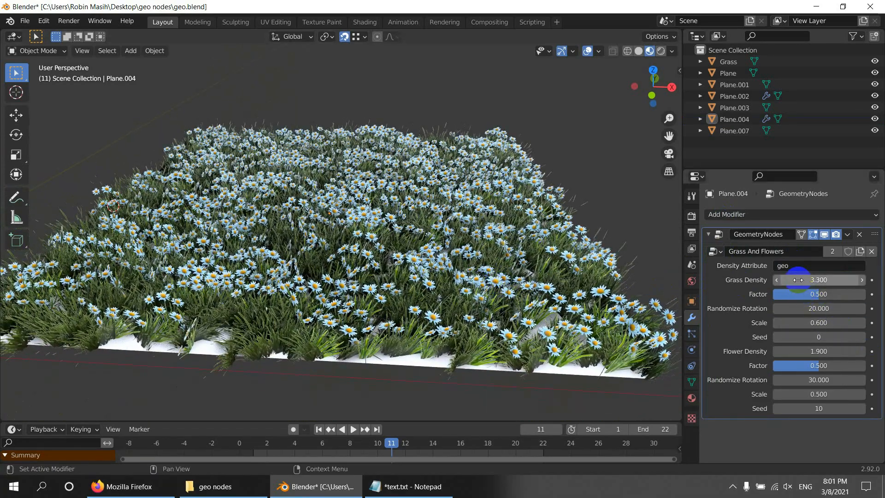
drag(803, 279, 680, 283)
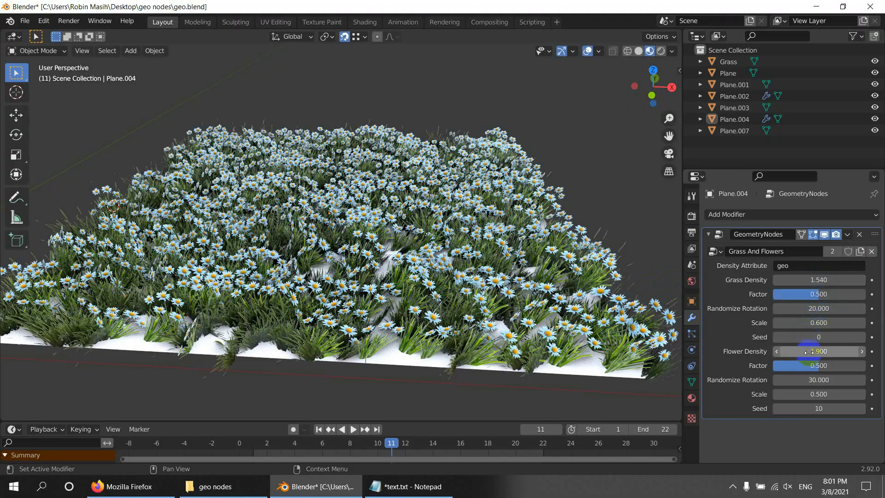
Set the plane's grass density, factor, rotation, scale and seed to 2.520, 0.810, 20.680, 0.800, 14, and the flowers' to 0.530, 0.781, 31.040, 1.310, 33.
drag(809, 352, 707, 350)
drag(825, 283, 837, 415)
click(480, 371)
scroll(489, 342, down, 2)
scroll(488, 341, down, 5)
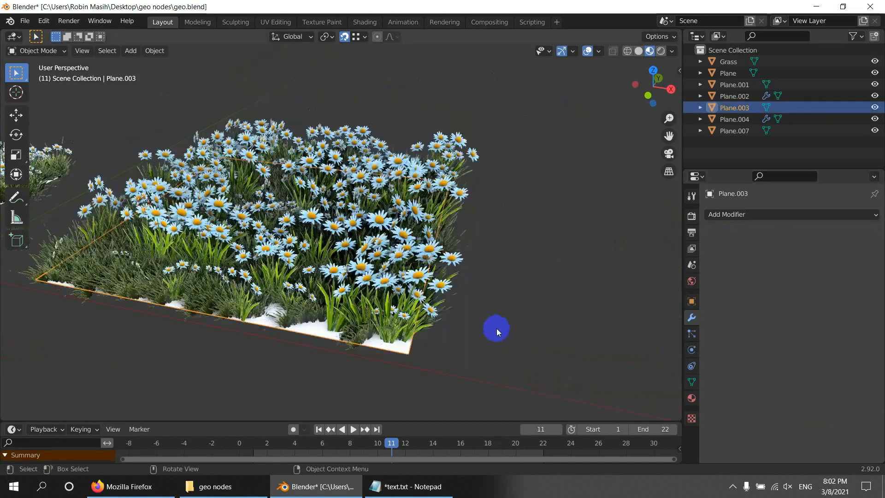
scroll(420, 307, up, 4)
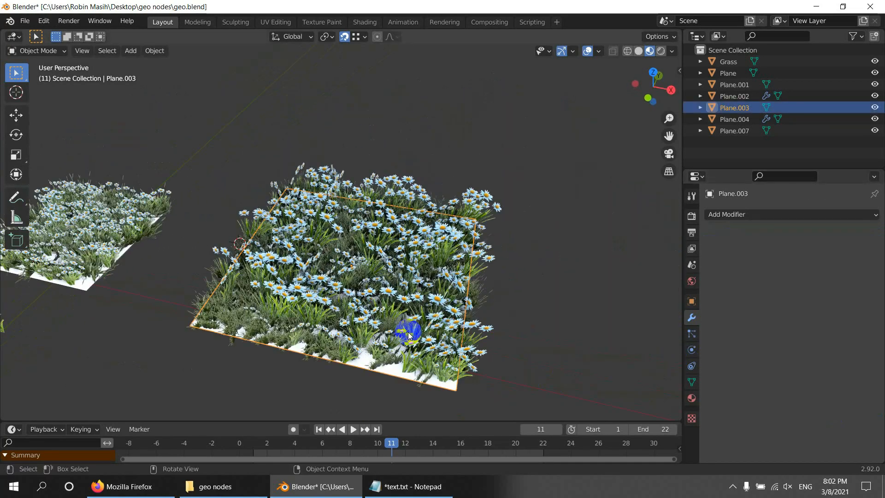
Add another plane mesh and move it about 7.92 m along the global X axis, away from the flower patch.
click(486, 319)
middle_drag(492, 329, 438, 272)
key(shift+a)
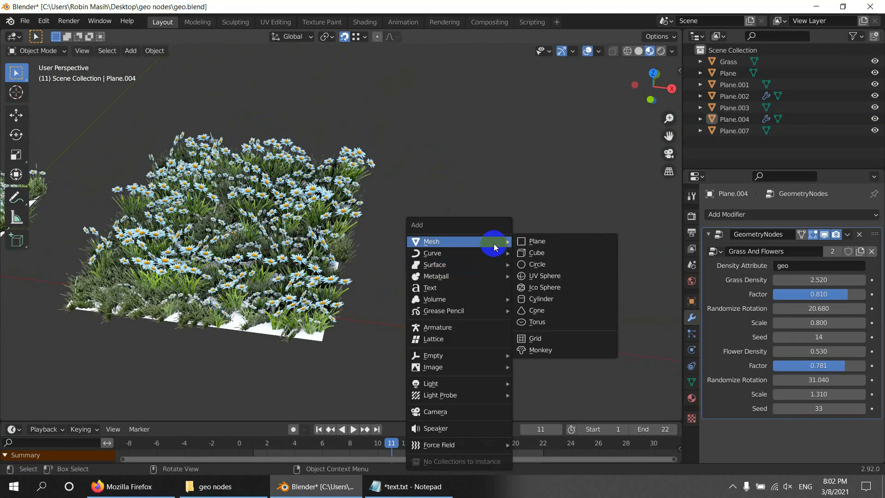
click(543, 240)
key(g)
key(x)
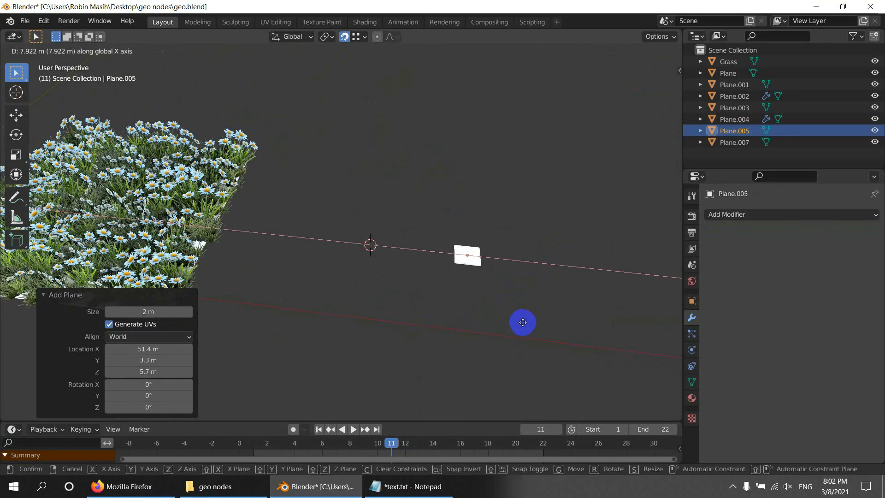
click(602, 318)
Scale the new plane up about 11.5 times and apply its scale.
key(s)
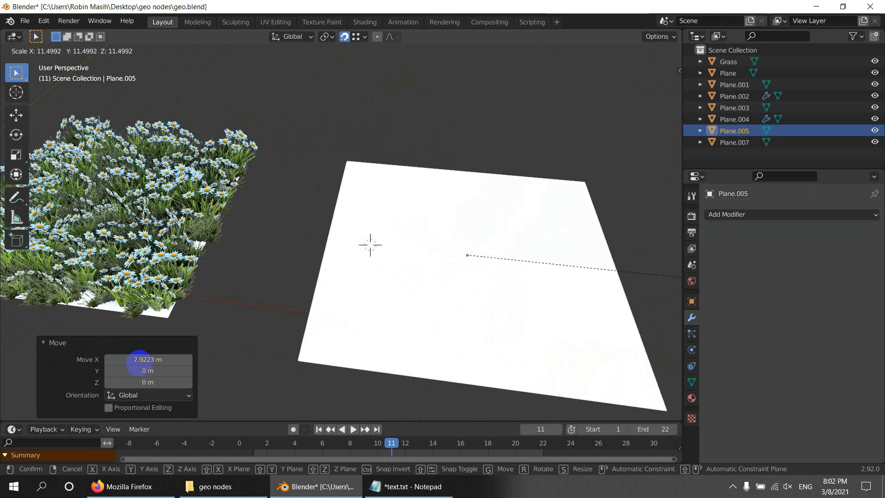
click(139, 364)
scroll(417, 308, down, 2)
shift+middle_drag(417, 309, 340, 287)
scroll(340, 287, up, 2)
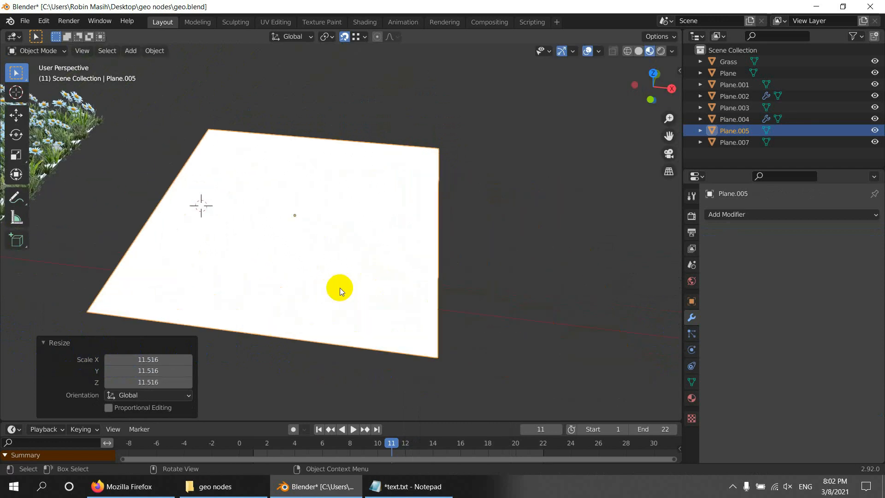
click(154, 51)
mouse_move(226, 120)
click(289, 132)
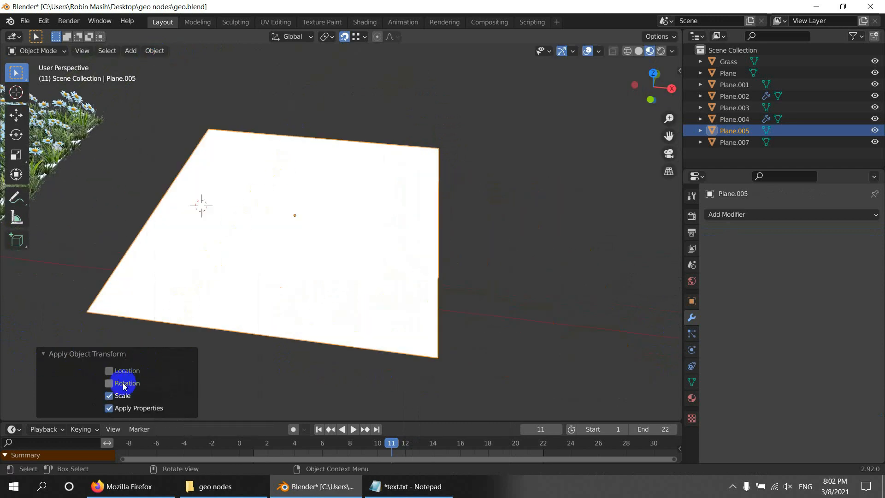
middle_drag(453, 278, 557, 259)
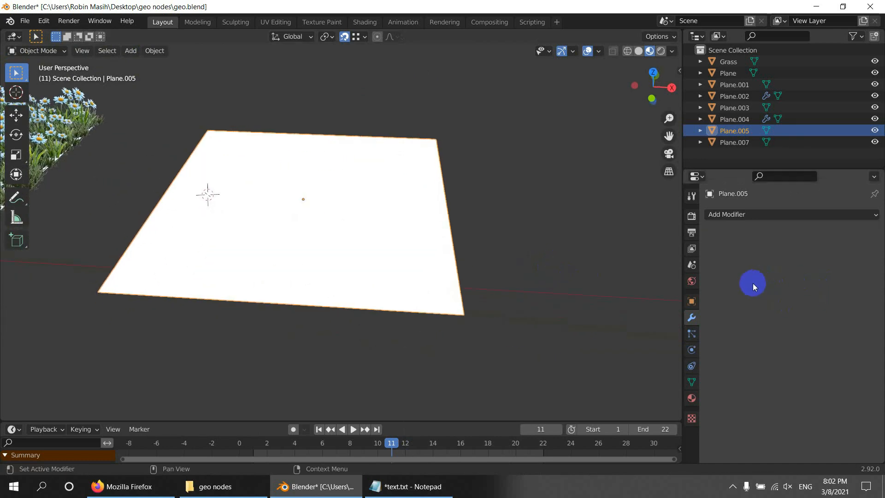
Subdivide the enlarged plane by adding a Subdivision modifier set to Simple and applying it.
click(736, 215)
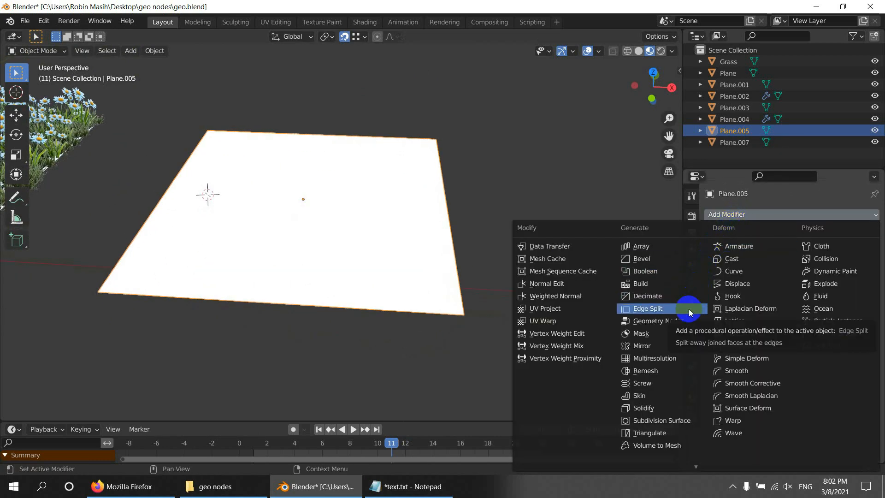
click(683, 420)
click(852, 253)
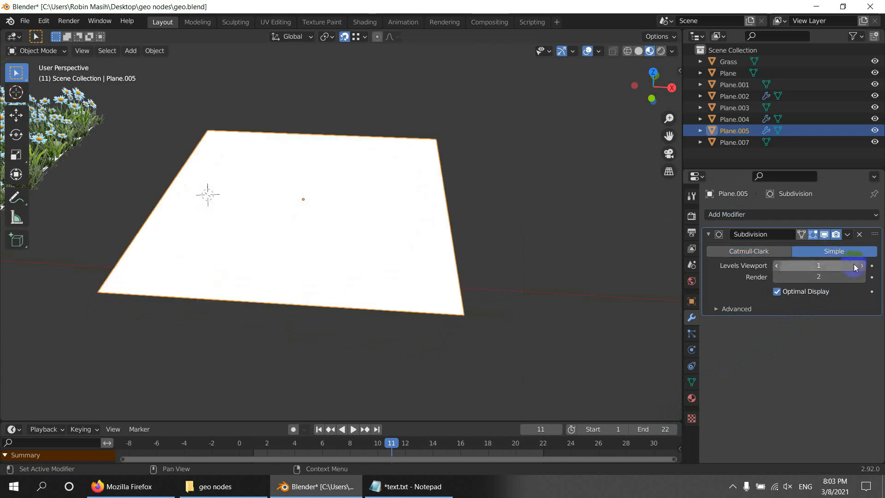
click(847, 234)
click(806, 248)
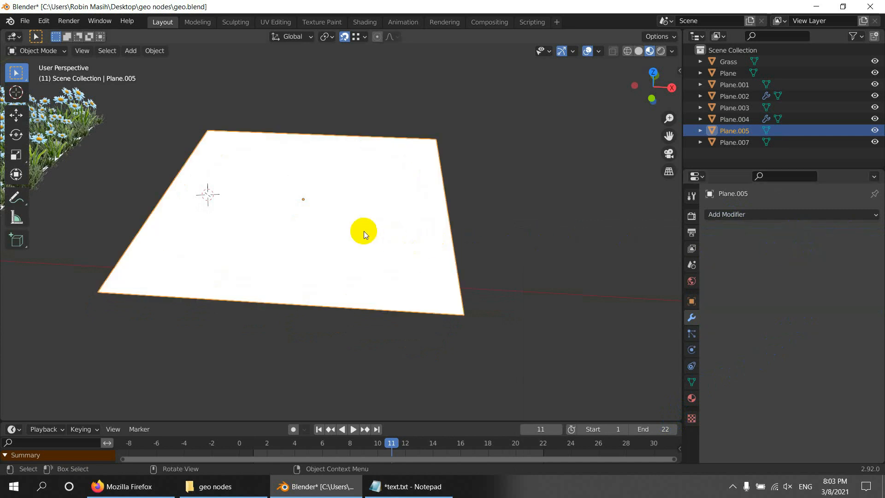
key(Tab)
key(Tab)
Duplicate the subdivided plane in place, leaving the copy unmoved.
middle_drag(490, 273, 474, 283)
key(shift+d)
key(Escape)
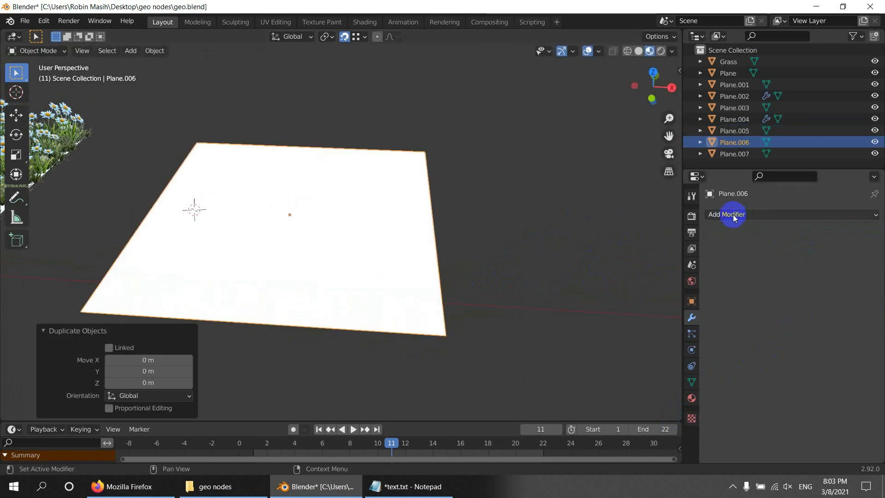
Add a Geometry Nodes modifier to the copy of the subdivided plane and assign the Grass And Flowers node group to it.
click(734, 214)
click(657, 321)
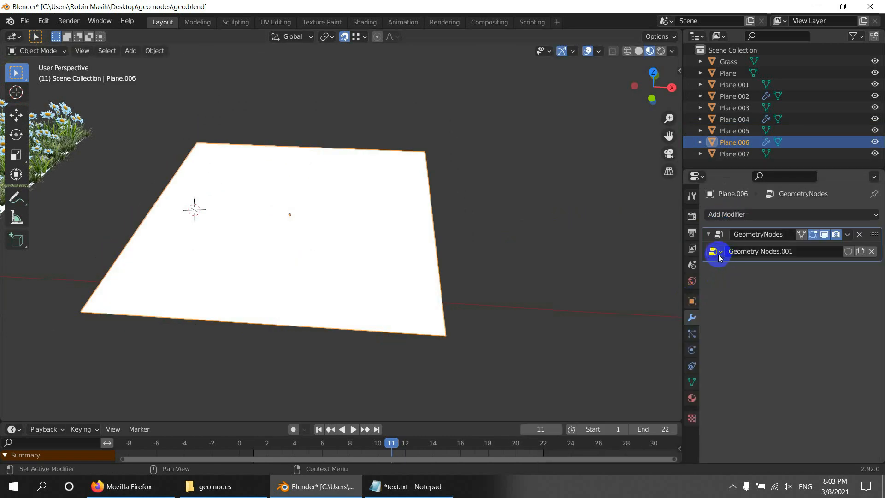
click(716, 251)
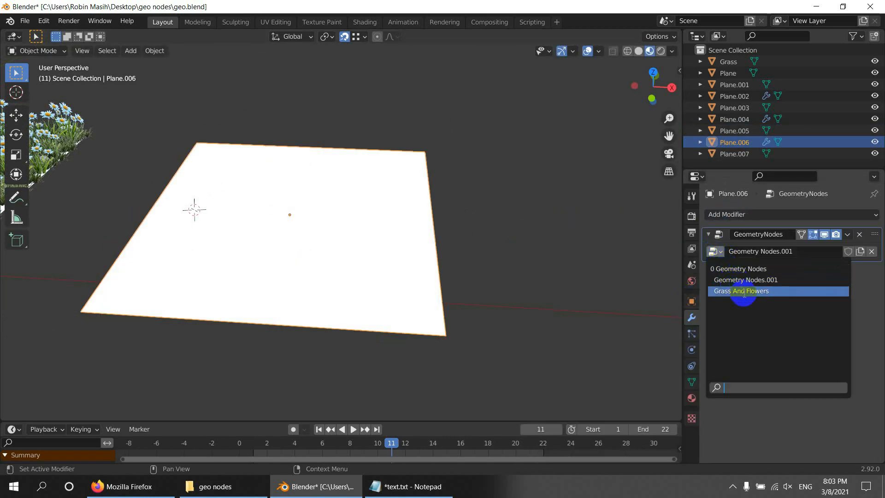
click(749, 291)
click(519, 293)
scroll(436, 259, up, 2)
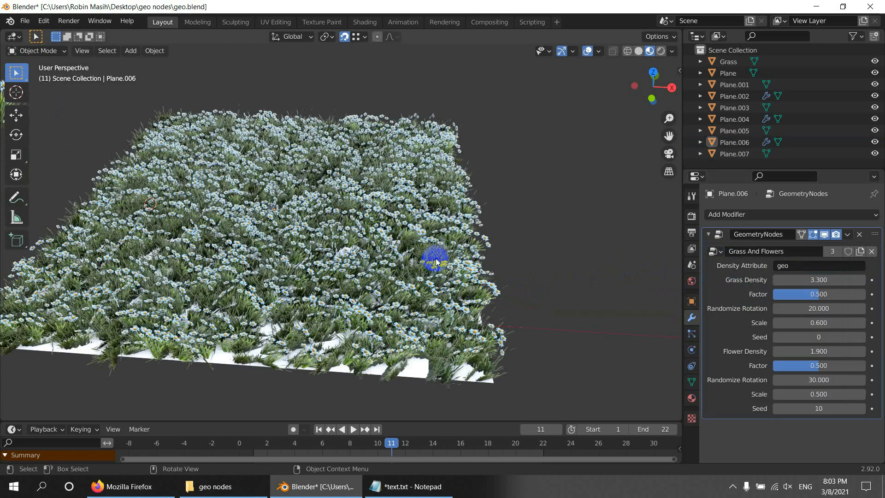
middle_drag(436, 258, 421, 235)
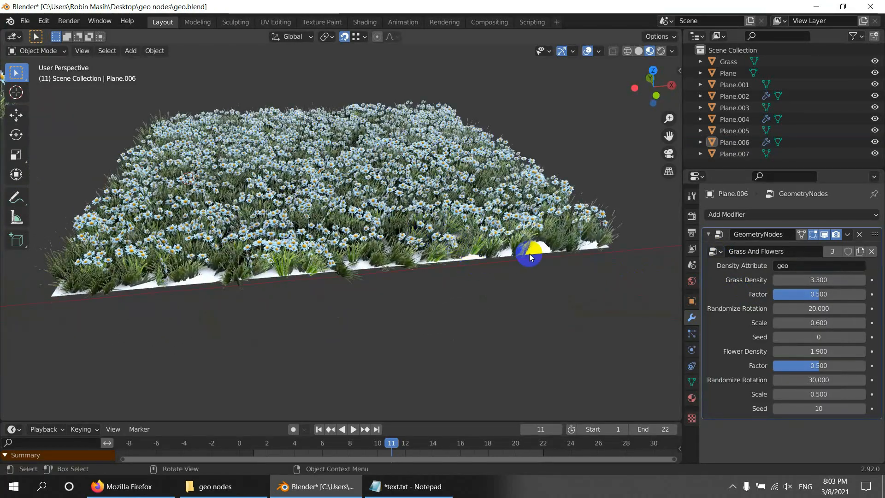
Select the plane covered in grass and daisies and add a vertex group named geo to its mesh.
click(502, 205)
click(712, 244)
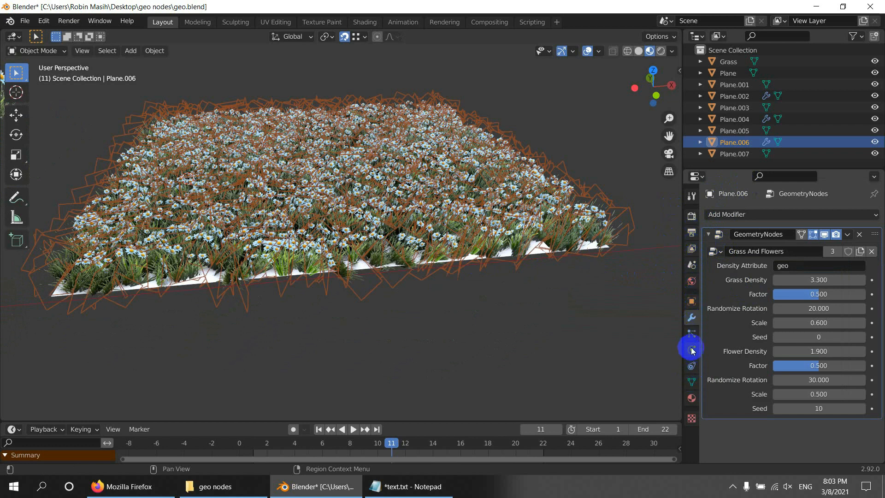
click(691, 382)
click(873, 250)
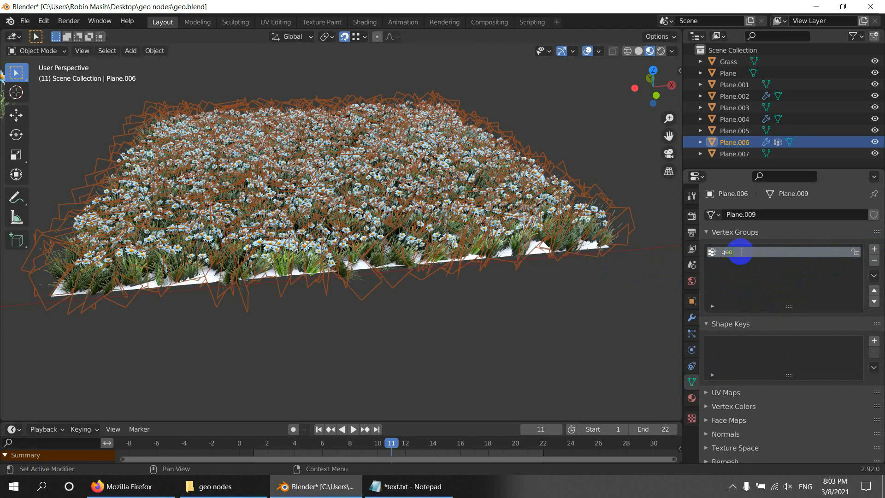
key(Return)
Weight-paint a patch across the middle of the plane at weight 1.000 for the geo group, then return to Object Mode and deselect.
scroll(521, 265, down, 2)
middle_drag(471, 270, 467, 287)
click(40, 52)
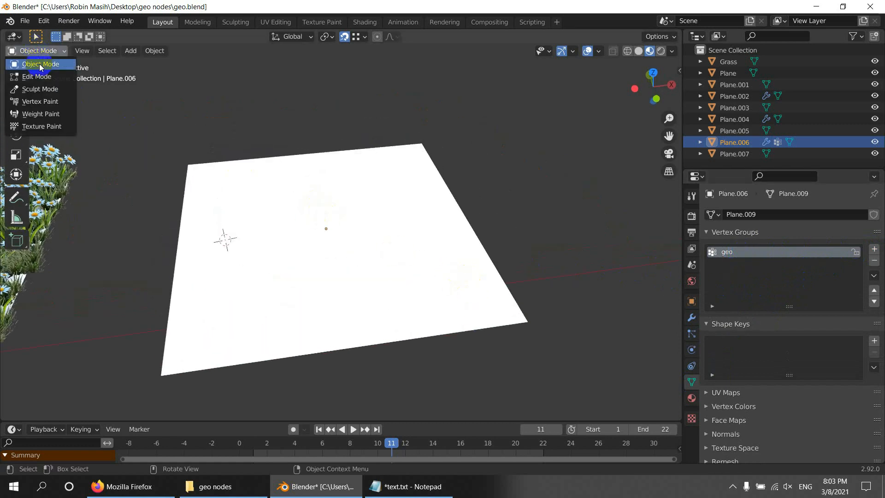
click(43, 113)
middle_drag(305, 223, 310, 239)
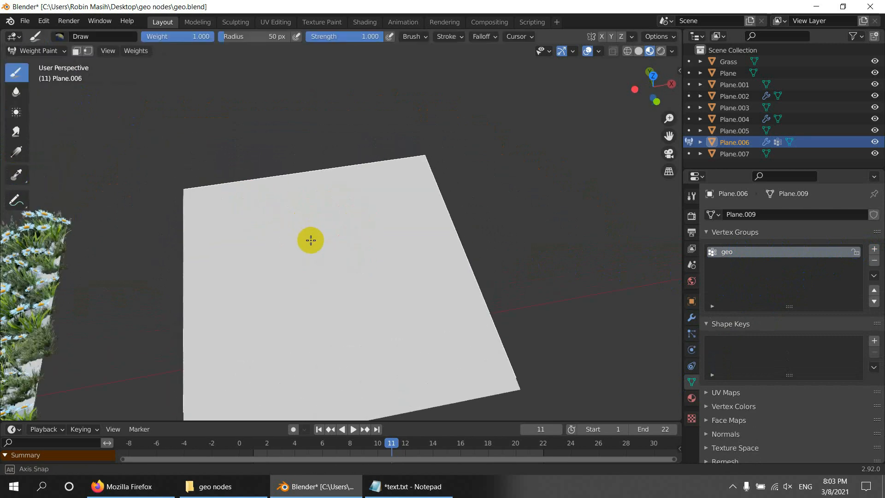
mouse_move(364, 249)
mouse_down()
mouse_move(395, 314)
mouse_move(352, 246)
mouse_move(423, 296)
mouse_up()
scroll(371, 268, down, 1)
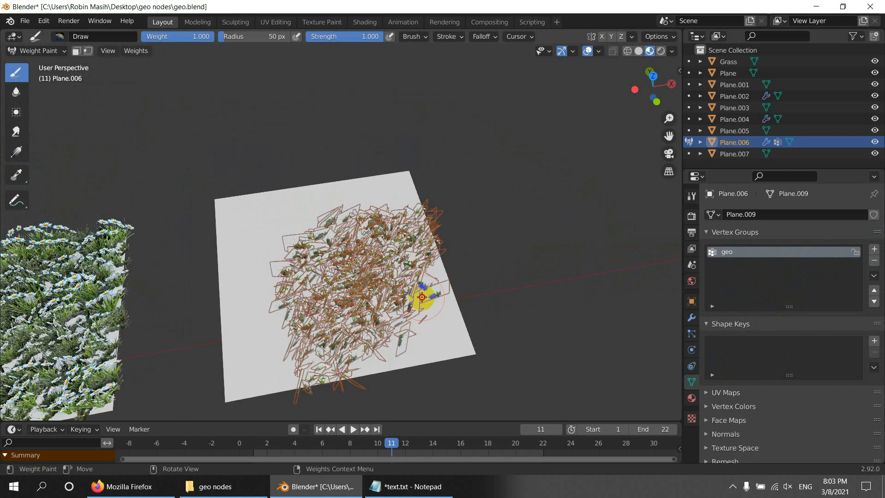
middle_drag(392, 316, 389, 260)
scroll(389, 267, up, 3)
click(37, 50)
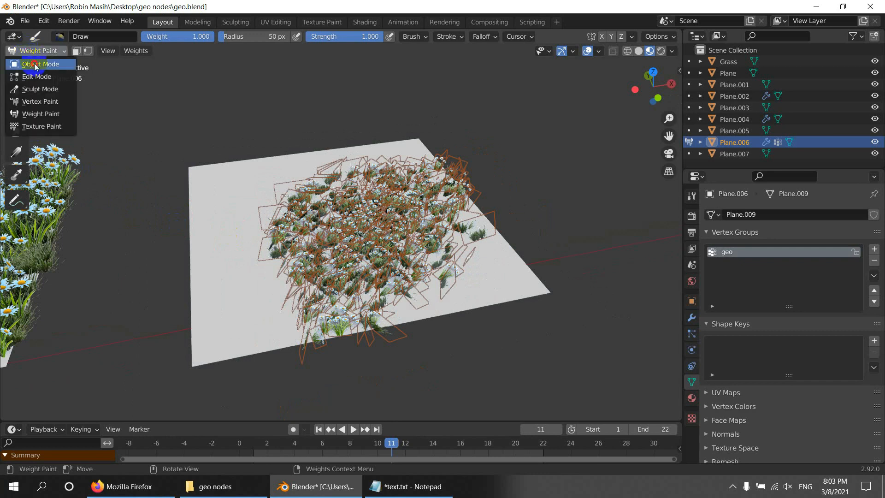
click(35, 62)
click(519, 253)
scroll(507, 240, up, 3)
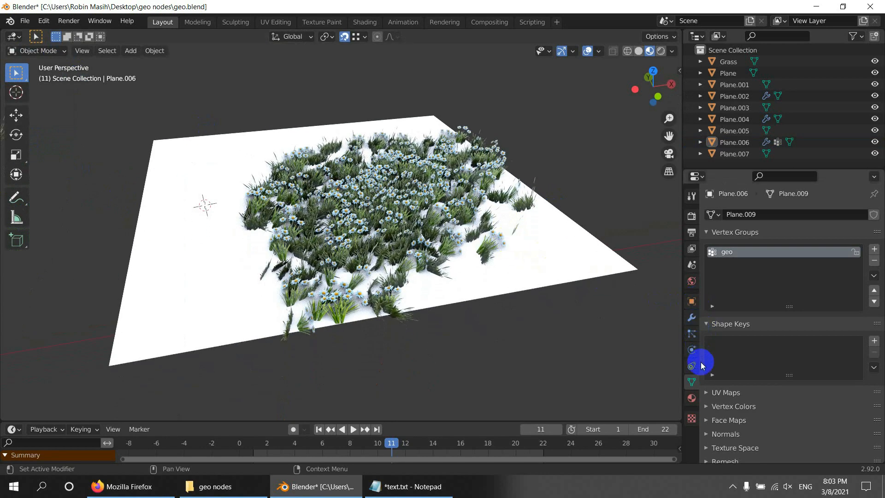
Set the Grass Density of the painted plane's Grass And Flowers modifier to 16.510 and the grass Factor to 0.943.
click(691, 318)
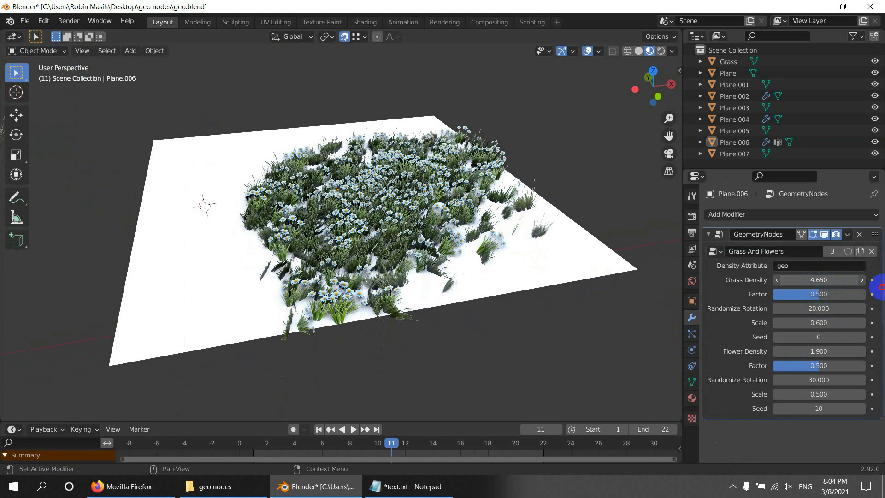
drag(881, 287, 857, 435)
drag(683, 439, 540, 437)
drag(803, 295, 844, 292)
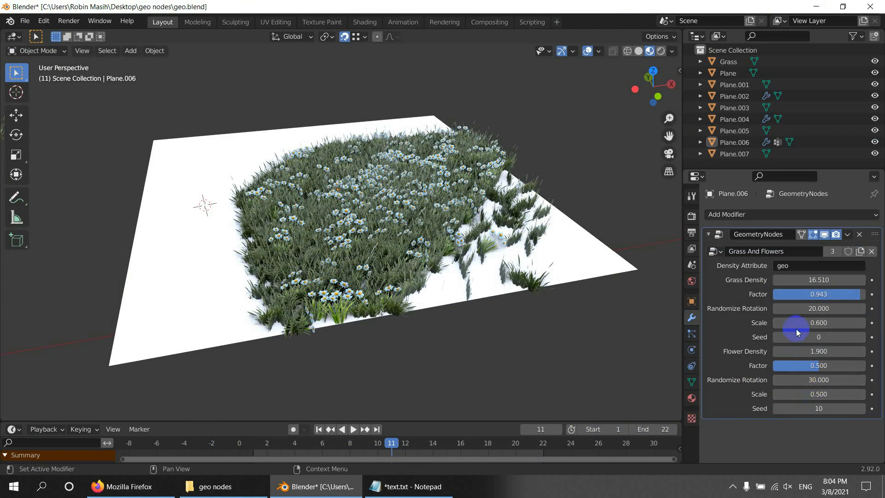
Set the Grass Density to 11.960, the grass Scale to 1.250, the Flower Density to 2.590 and the flower Scale to 1.680.
drag(797, 355, 850, 357)
drag(811, 394, 843, 398)
drag(825, 280, 834, 283)
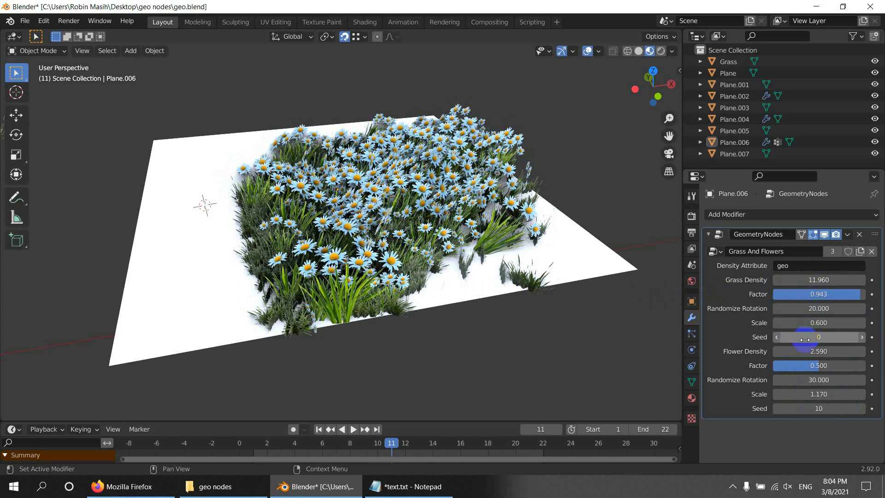
drag(811, 322, 838, 324)
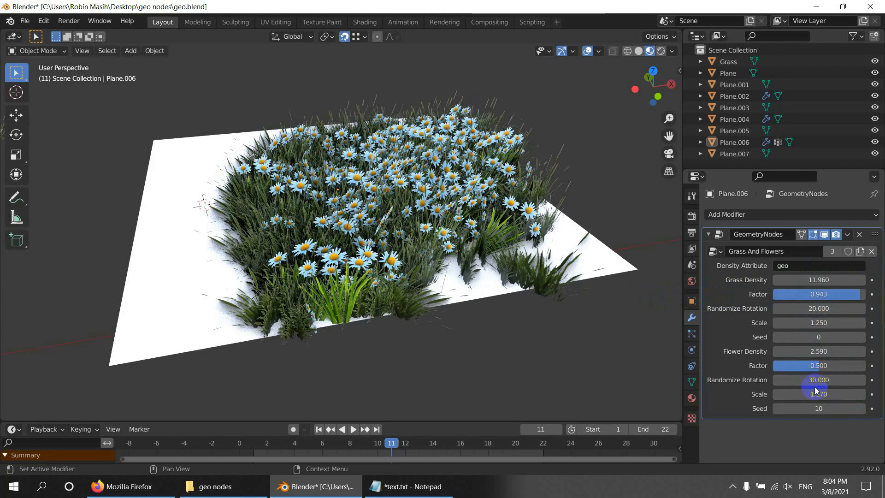
drag(816, 391, 843, 392)
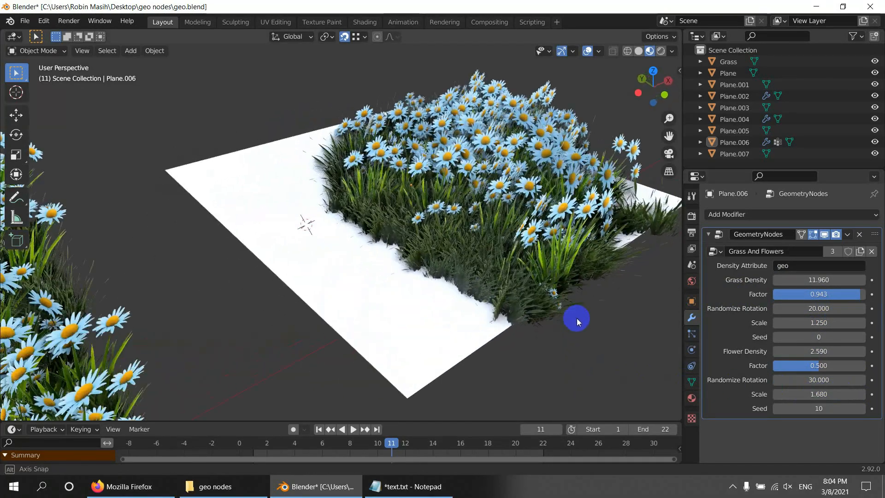